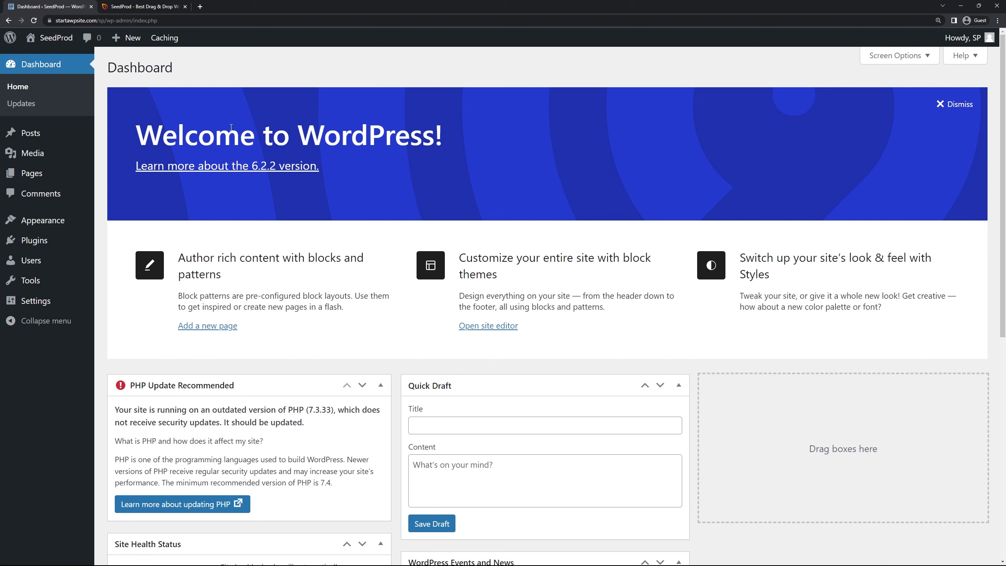
Download the SeedProd Pro 6.15.12 plugin zip from the SeedProd account and copy the license key.
left_click(141, 7)
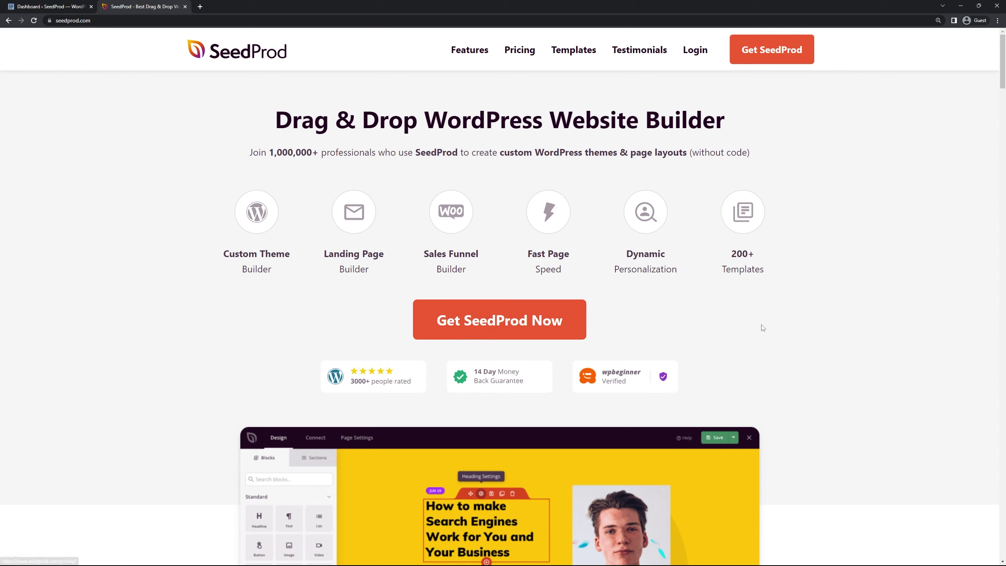
left_click(696, 54)
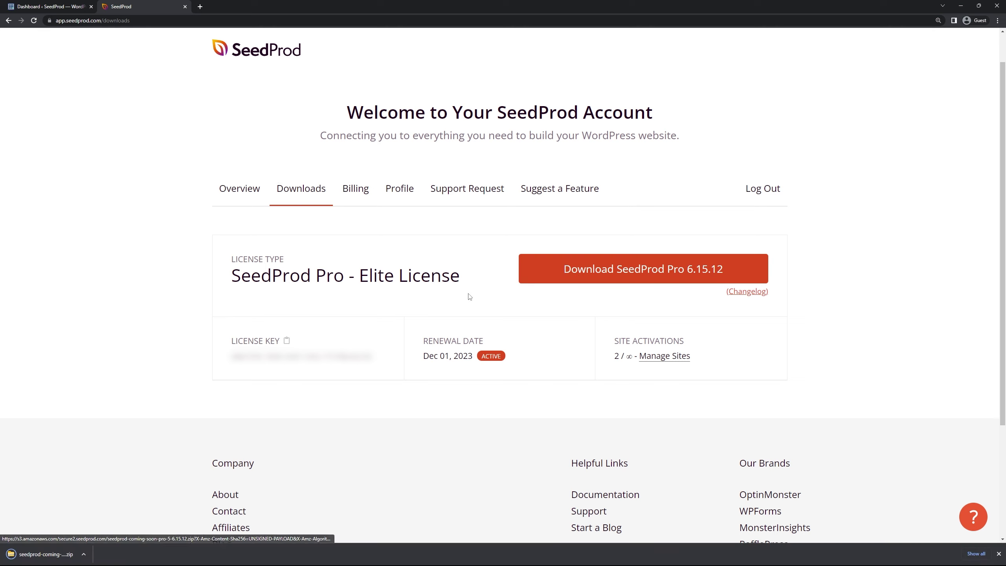
left_click(287, 341)
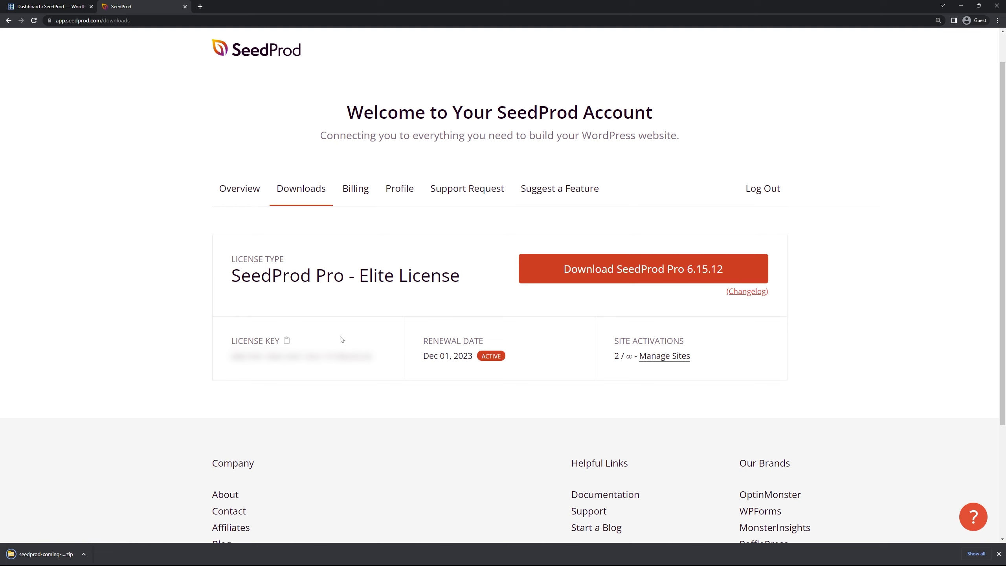
Upload, install and activate the SeedProd Pro zip, then paste the license key into its field.
key("ctrl+w")
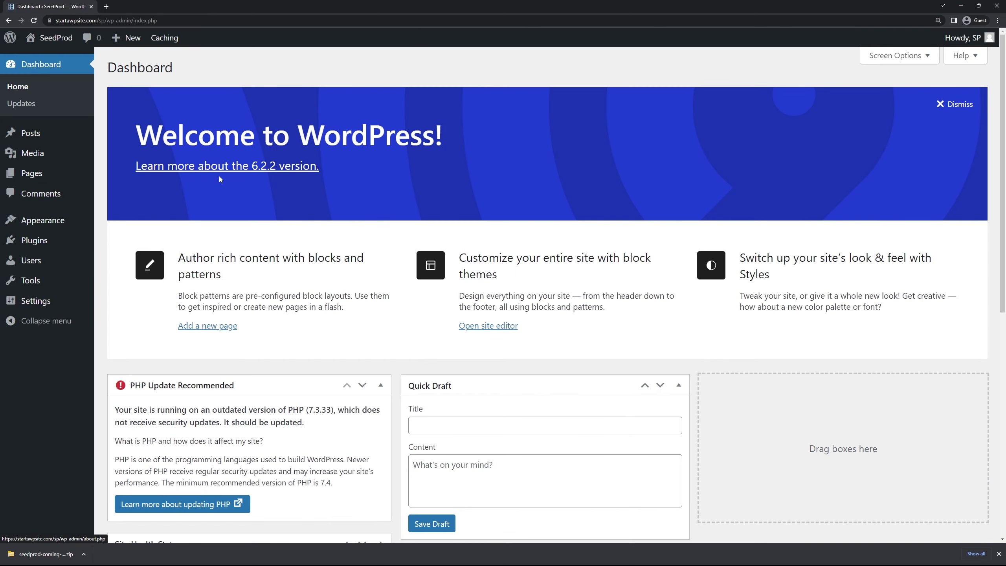
mouse_move(71, 241)
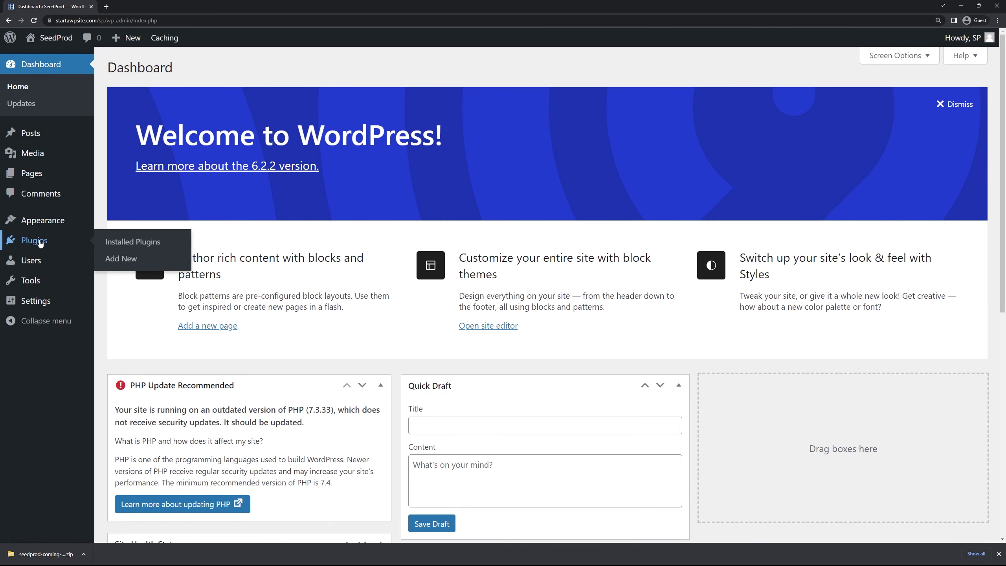
left_click(133, 265)
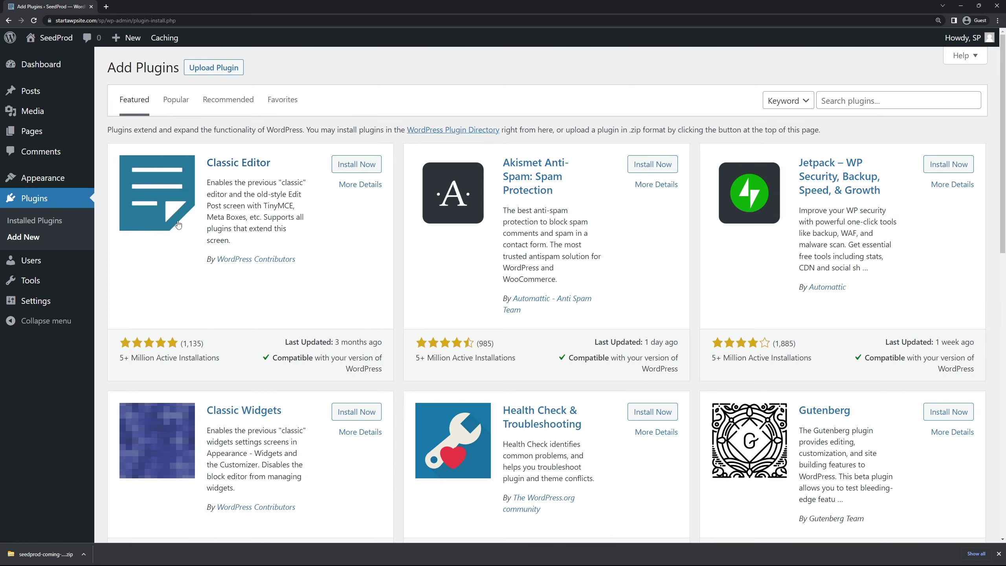
left_click(205, 70)
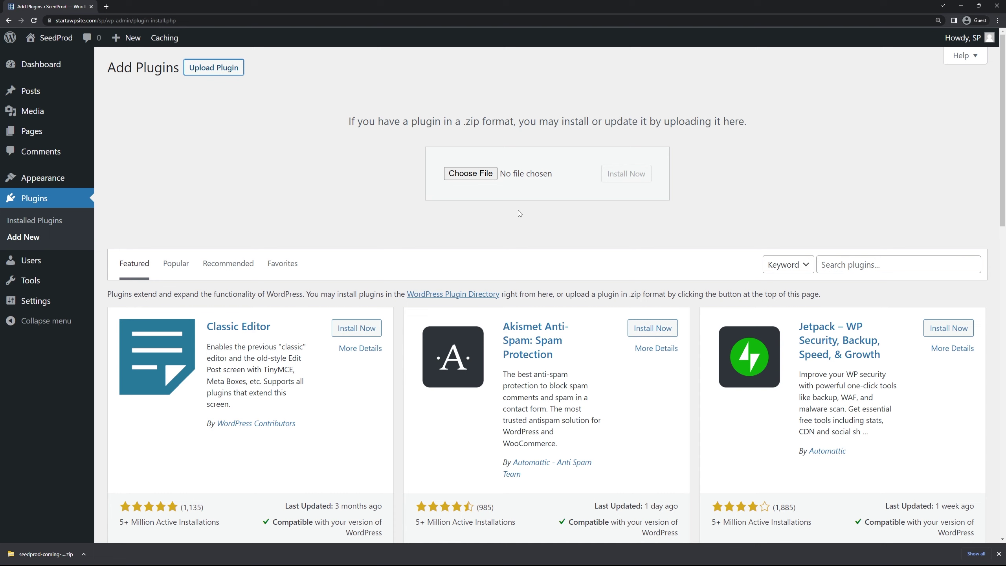
left_click_drag(40, 554, 479, 180)
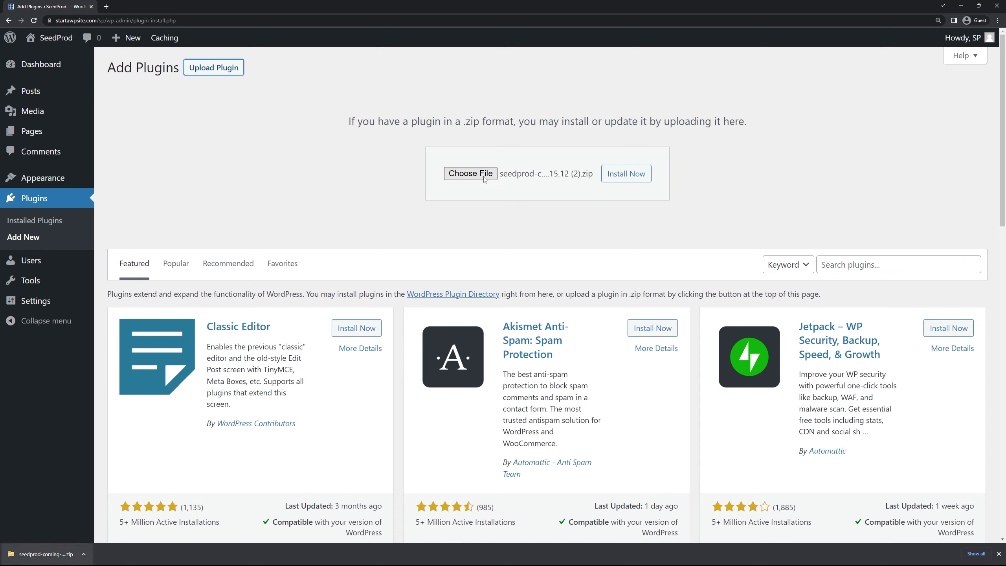
left_click(636, 180)
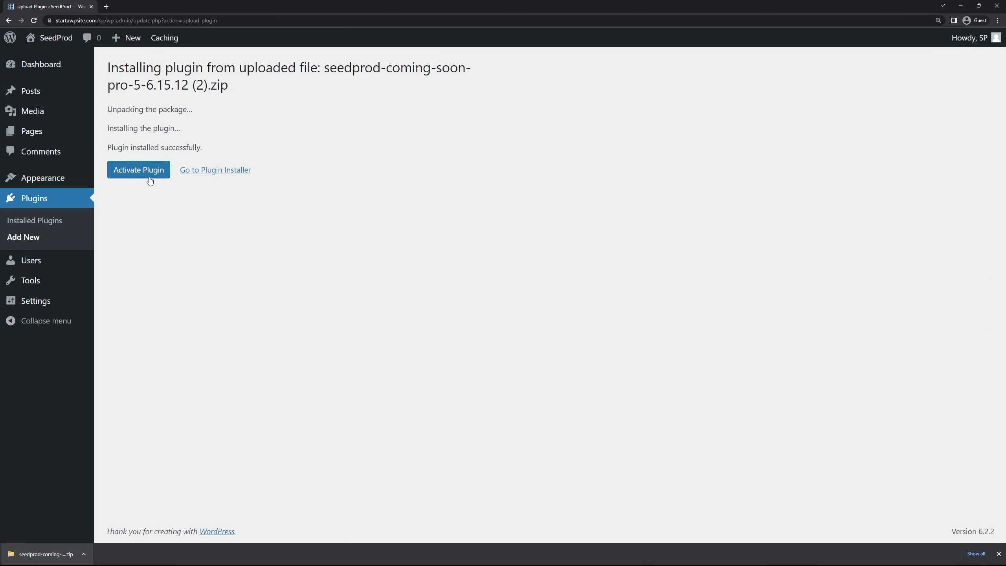
left_click(148, 177)
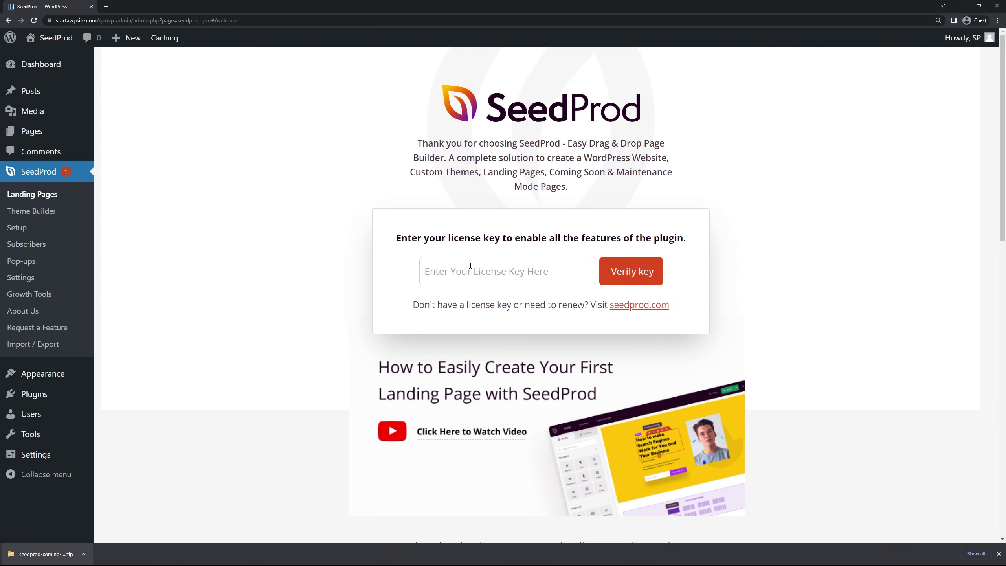
left_click(473, 266)
key("ctrl+v")
Verify the license key and continue to SeedProd's Pages screen showing 0 landing pages.
left_click(608, 281)
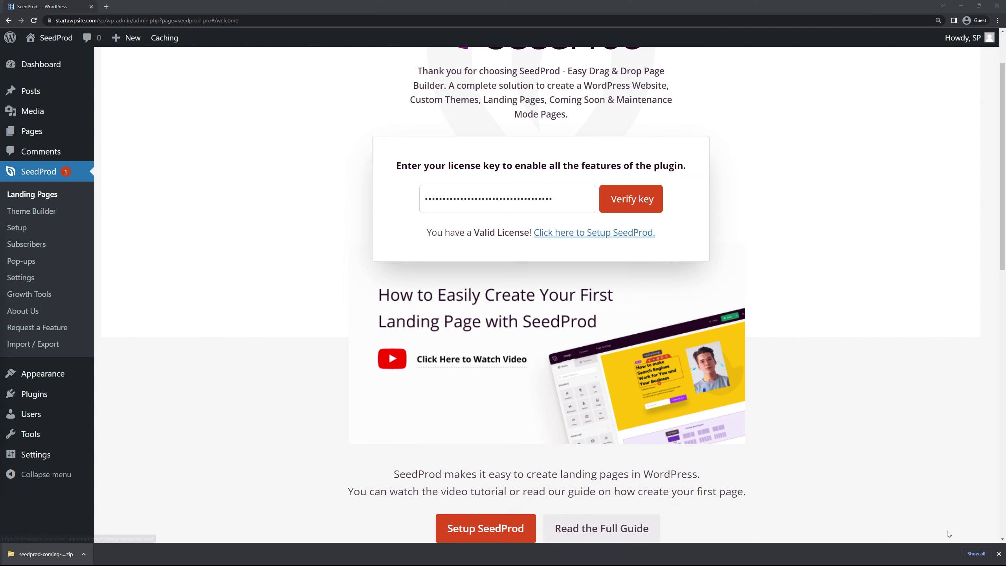
left_click(998, 553)
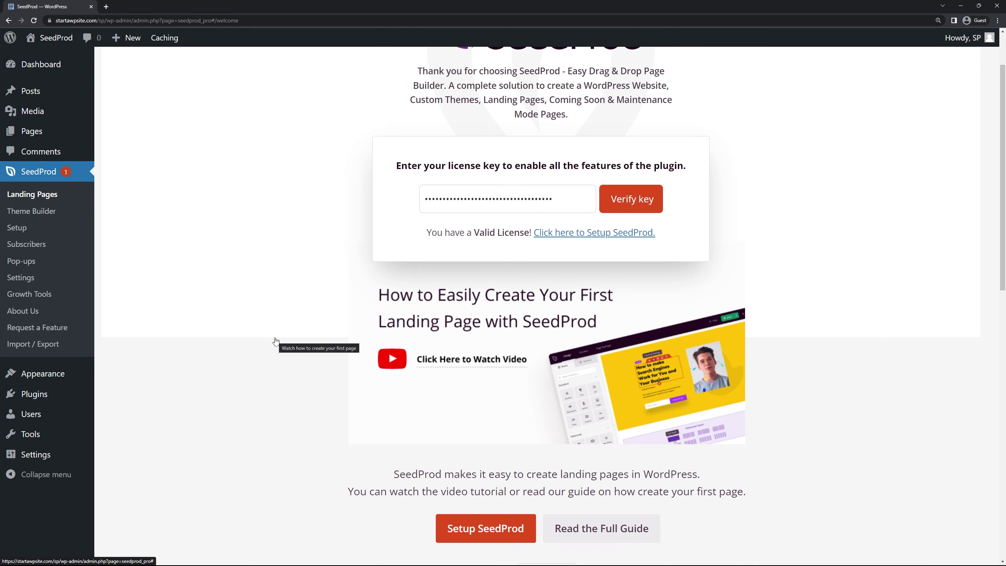
left_click(39, 197)
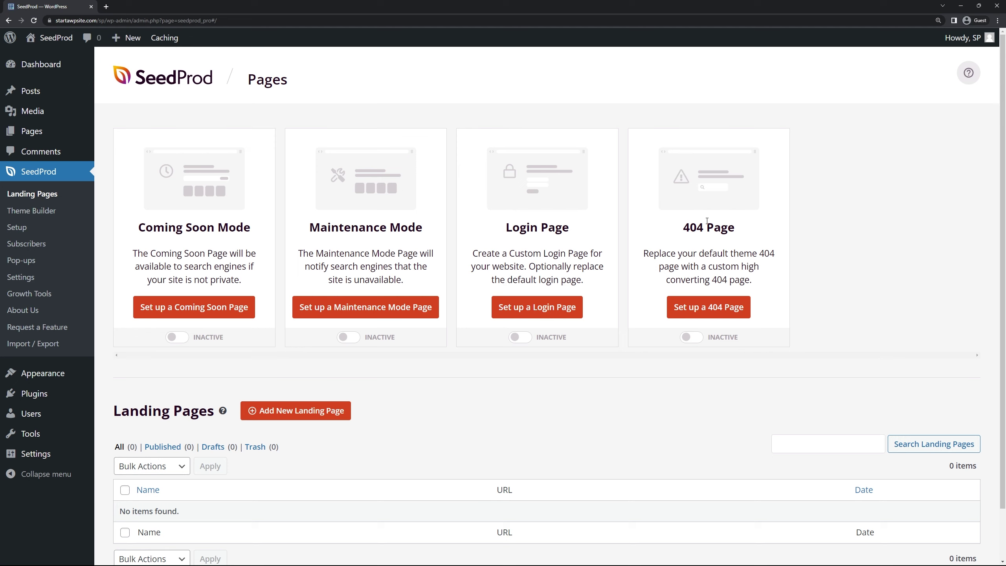
scroll(342, 375, "down", 2)
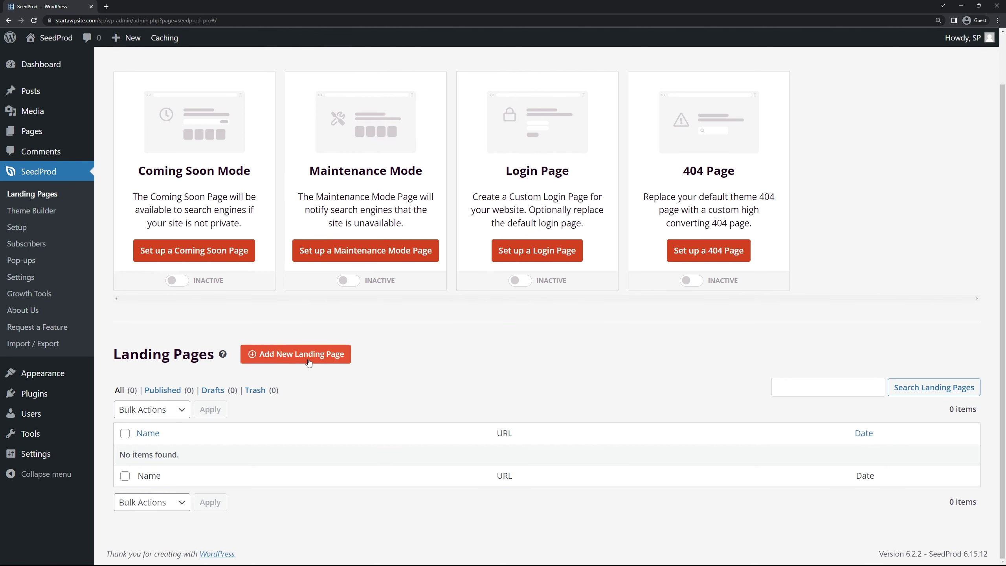
Create a landing page named 'Services' from the Valet Sales Page template and open it in the builder.
left_click(296, 361)
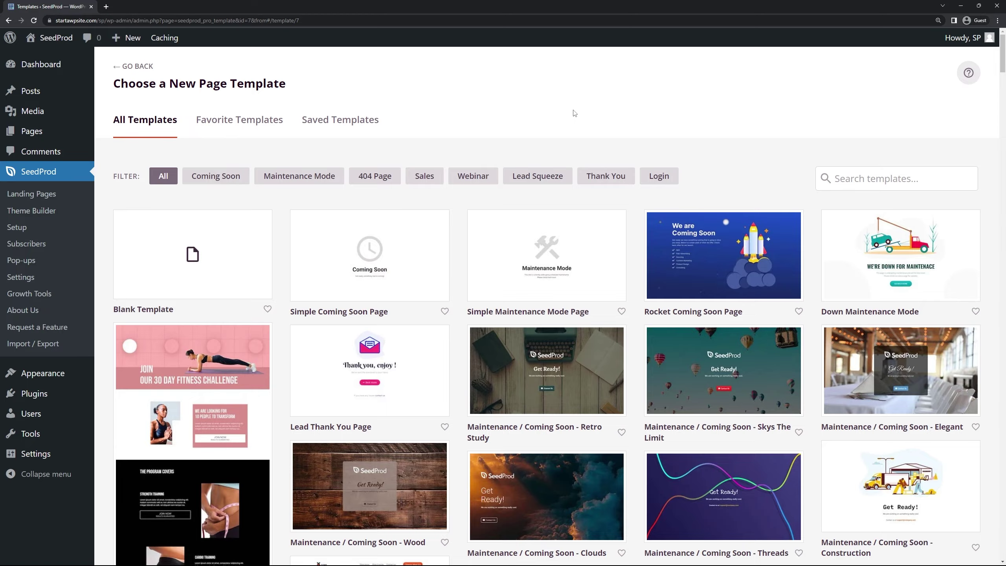
left_click_drag(1002, 53, 1001, 520)
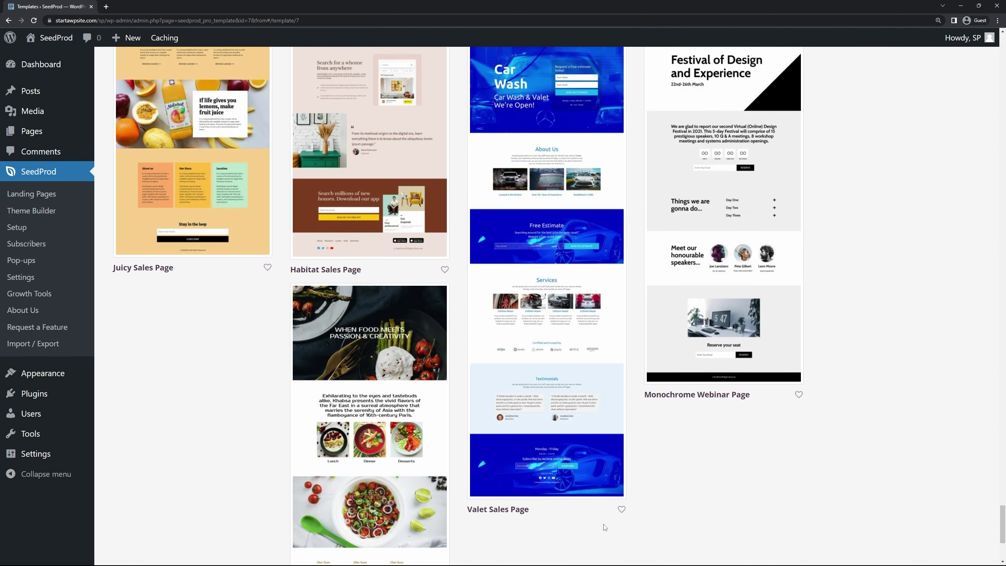
mouse_move(676, 356)
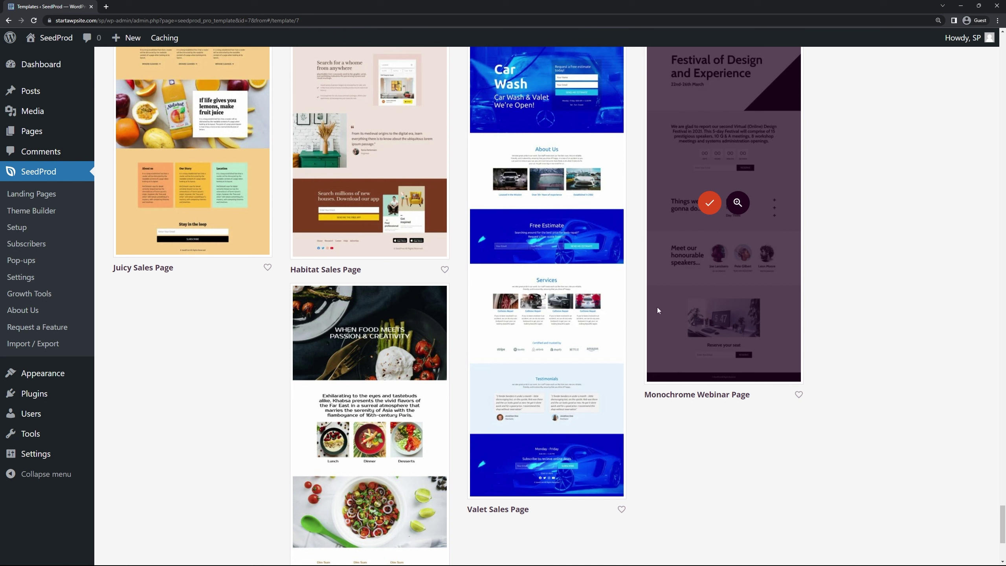
mouse_move(590, 295)
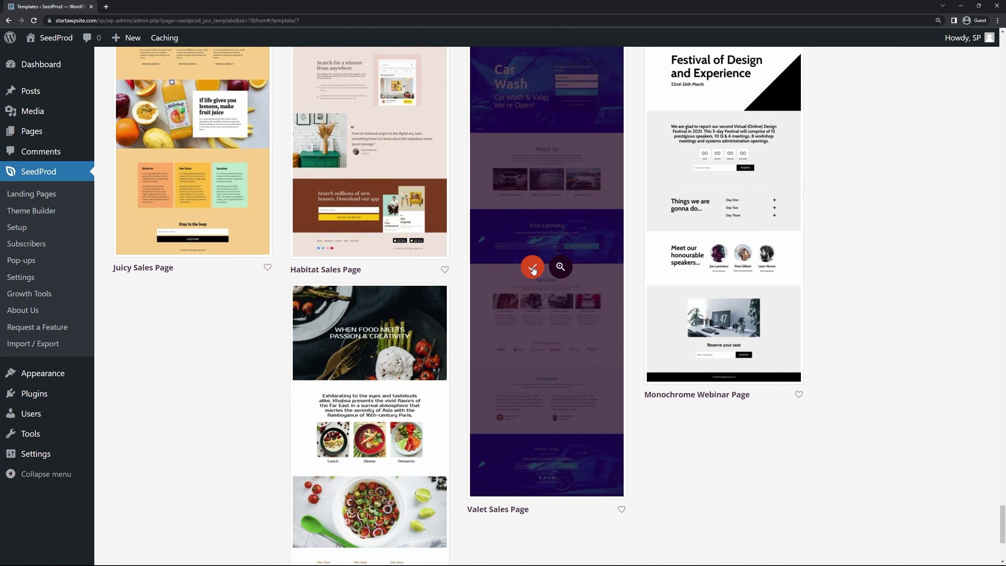
left_click(533, 268)
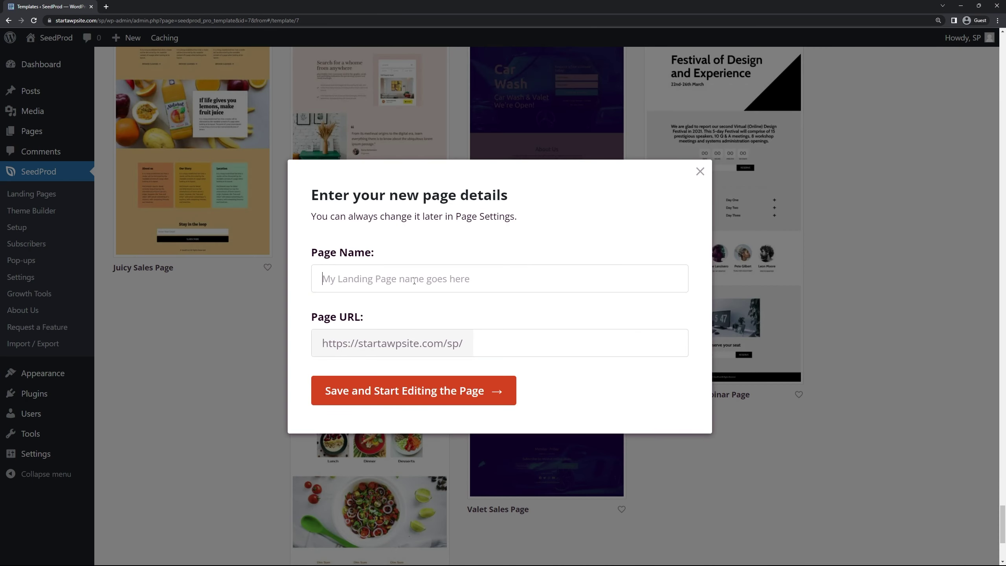
type("Services")
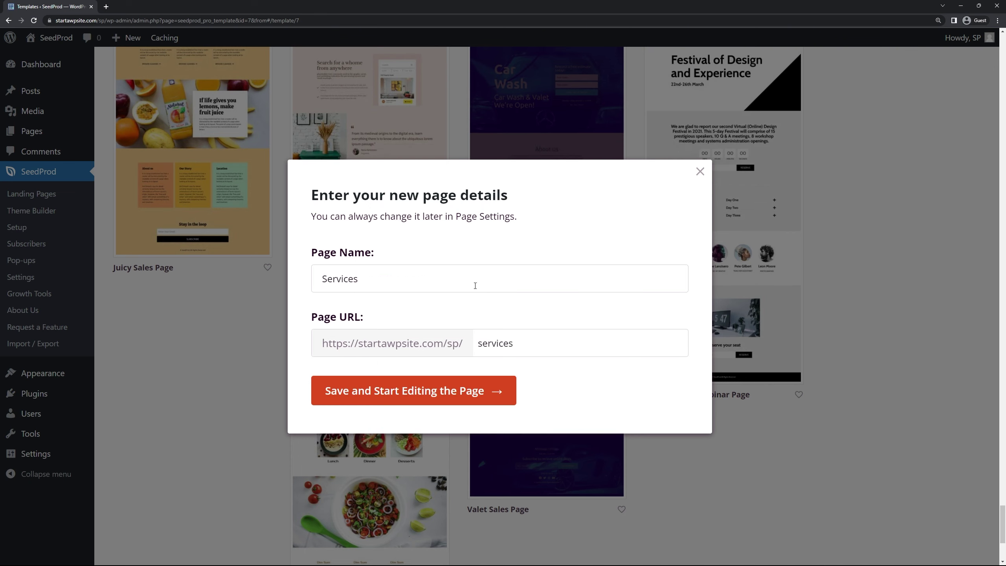
left_click(403, 394)
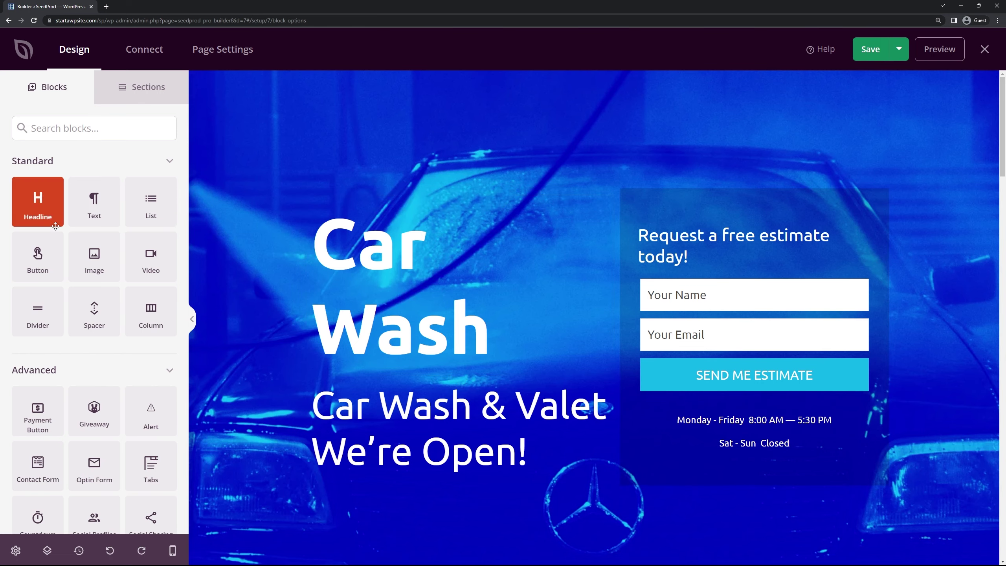
Add a trial Text block above the Car Wash headline, duplicate it, then delete both copies.
left_click_drag(95, 202, 462, 220)
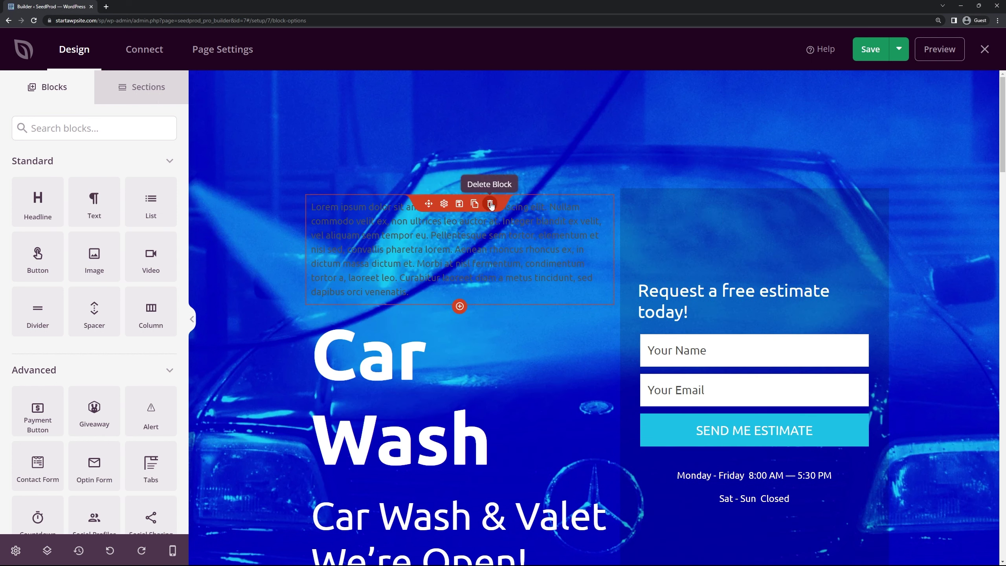
left_click(443, 205)
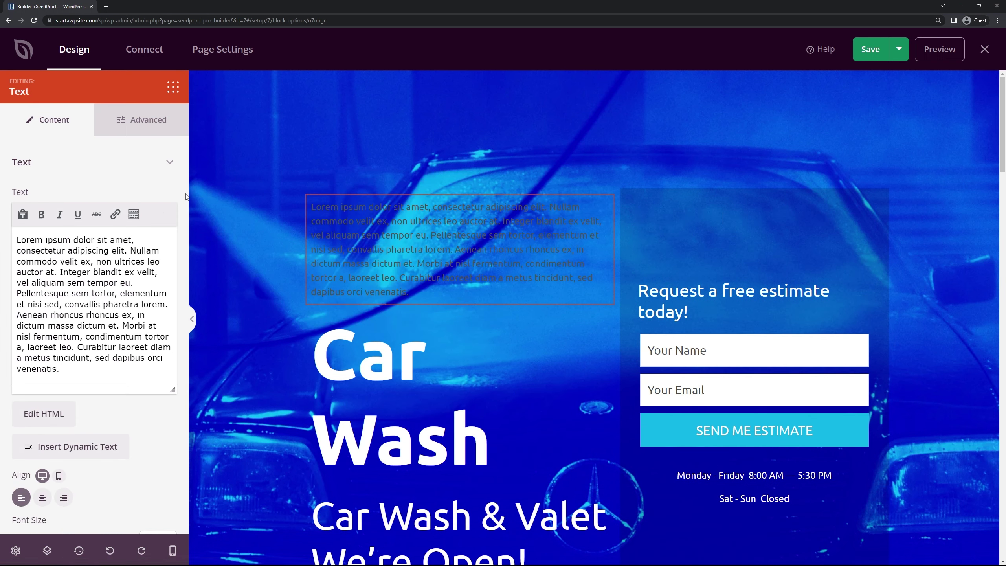
left_click(474, 203)
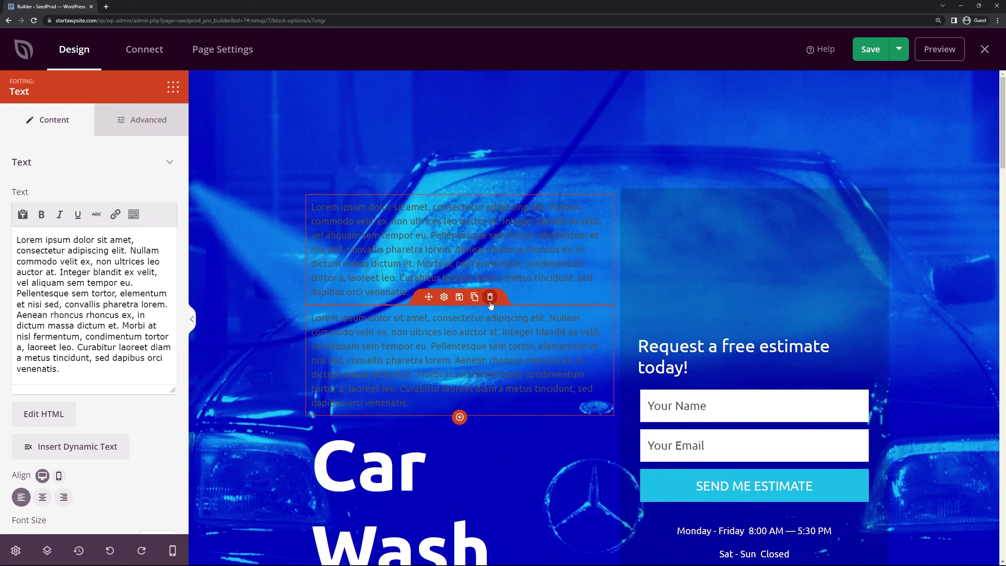
left_click(490, 294)
left_click(465, 310)
left_click(490, 203)
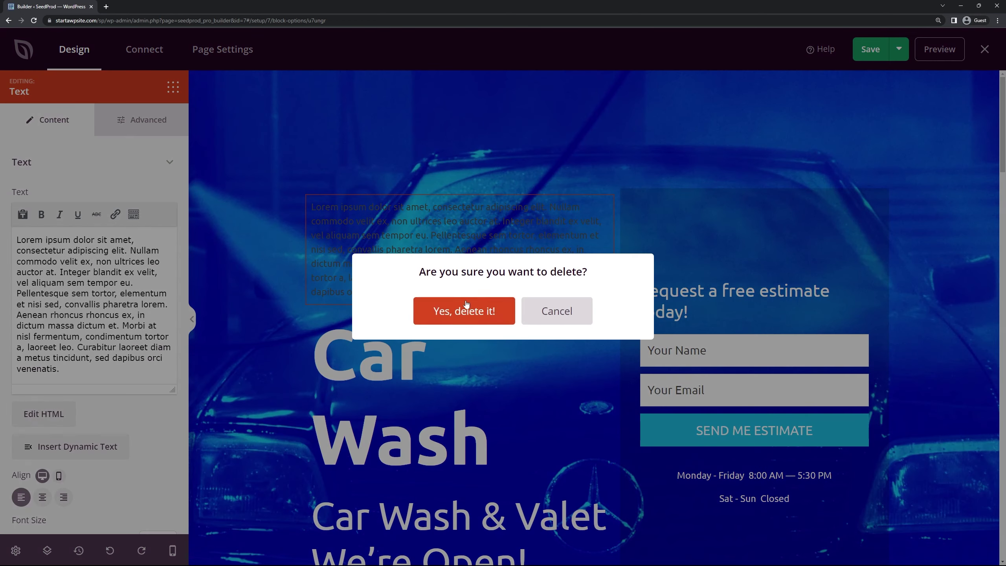
left_click(463, 311)
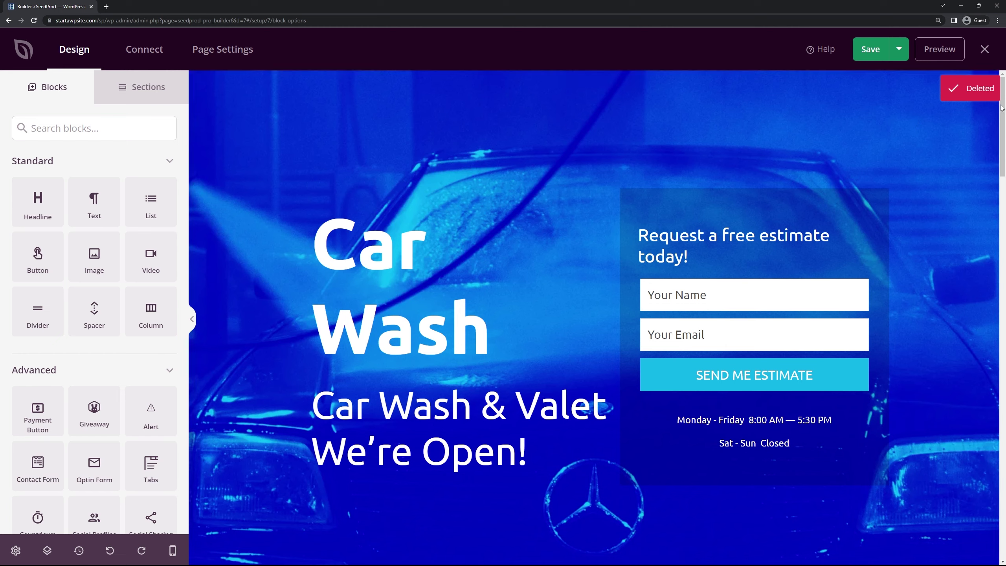
left_click_drag(1003, 109, 984, 83)
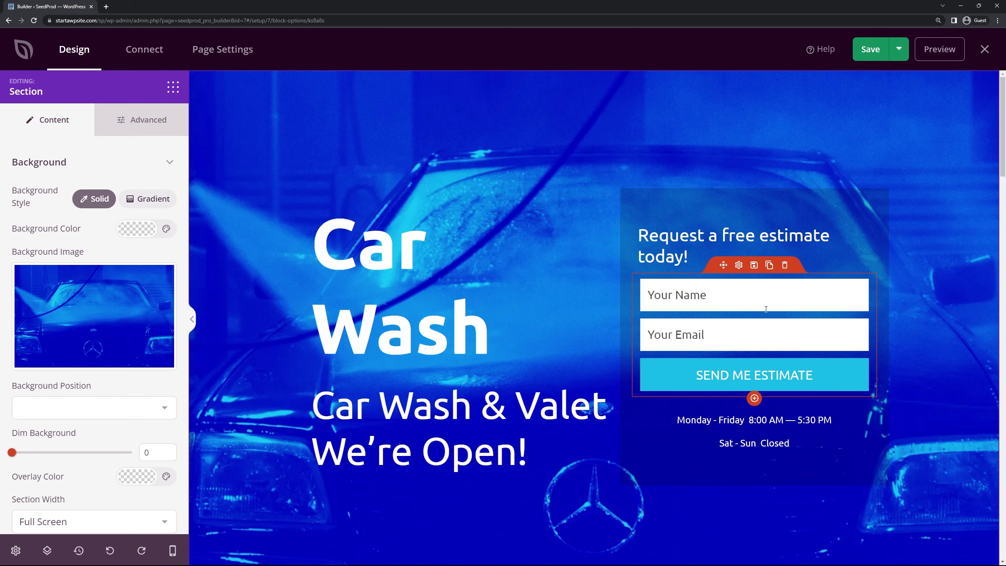
left_click(630, 79)
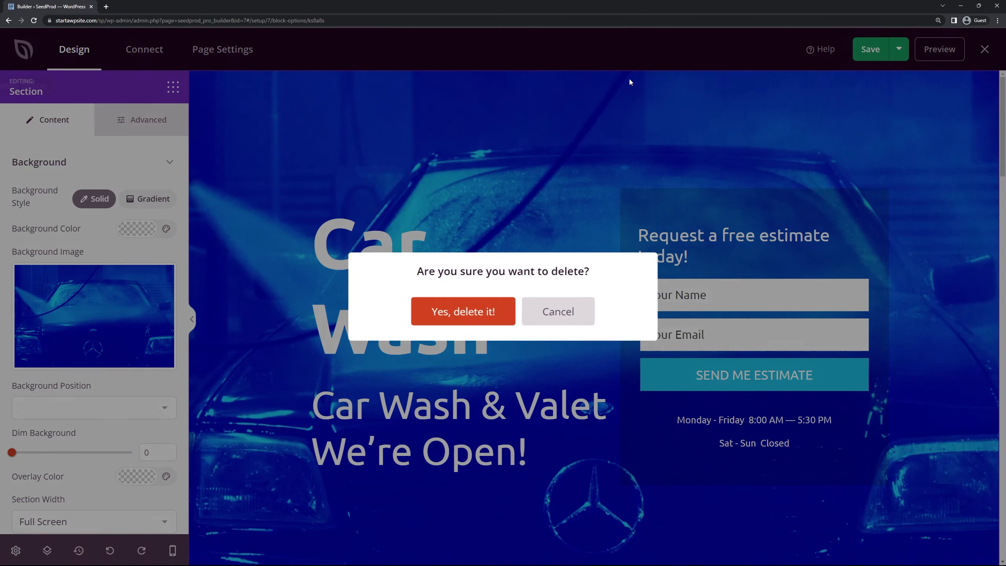
left_click(470, 311)
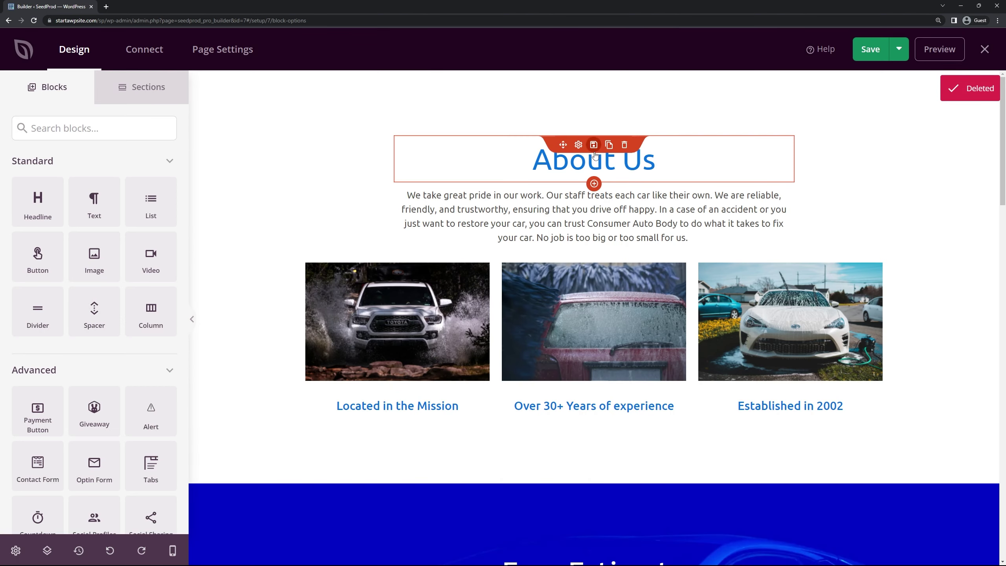
scroll(420, 132, "down", 1)
scroll(436, 151, "up", 1)
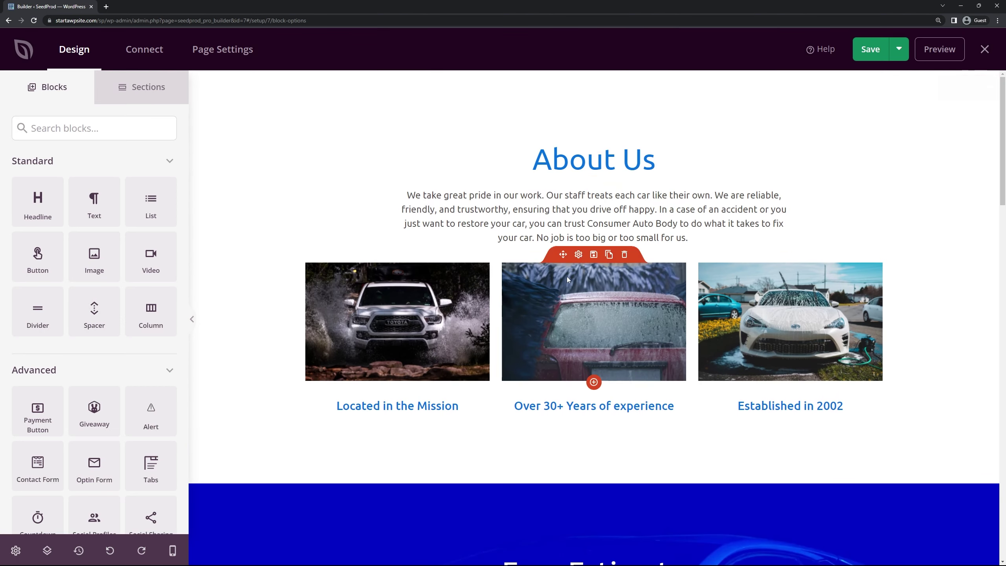
scroll(674, 282, "down", 15)
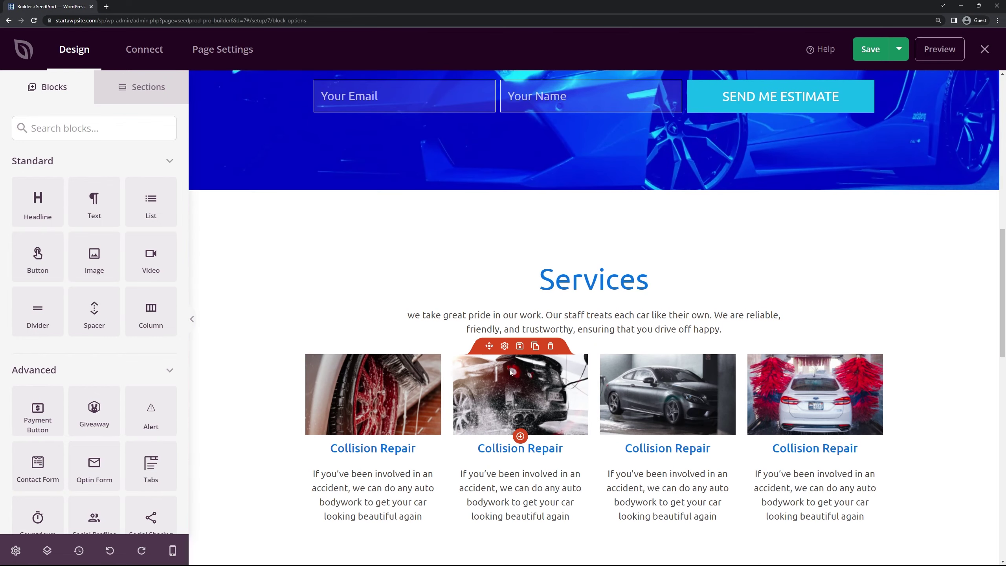
scroll(520, 384, "up", 14)
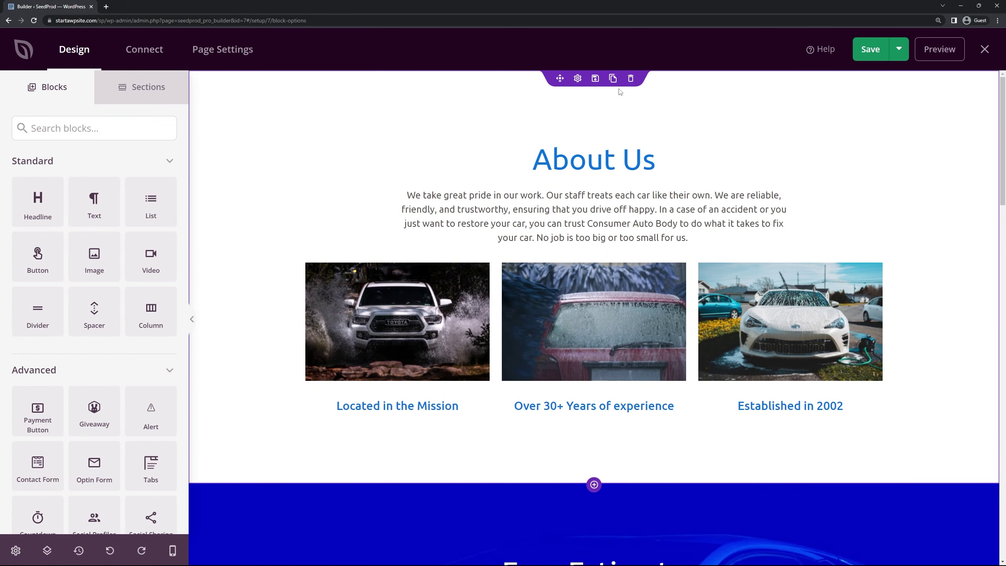
left_click(631, 79)
left_click(474, 316)
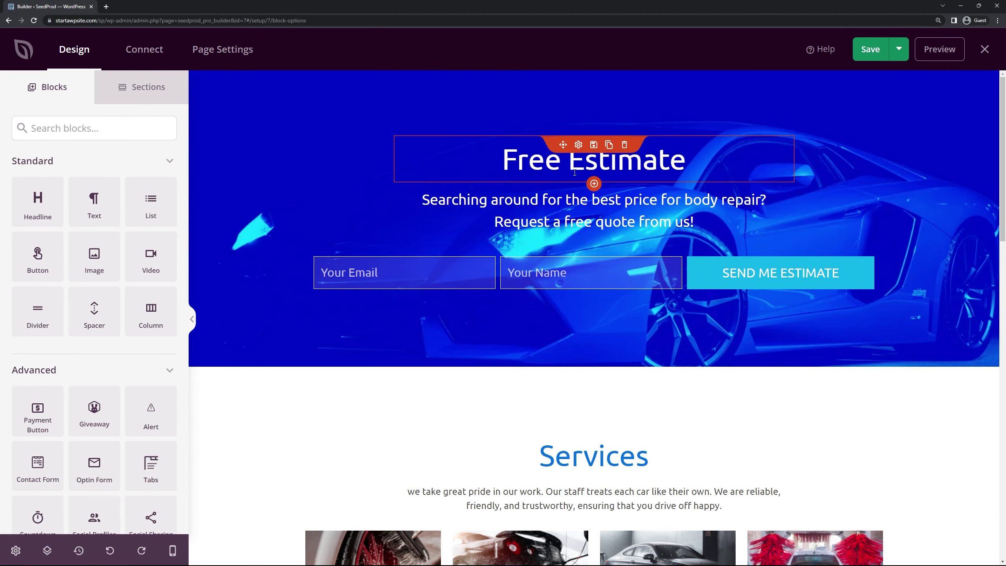
scroll(349, 160, "down", 5)
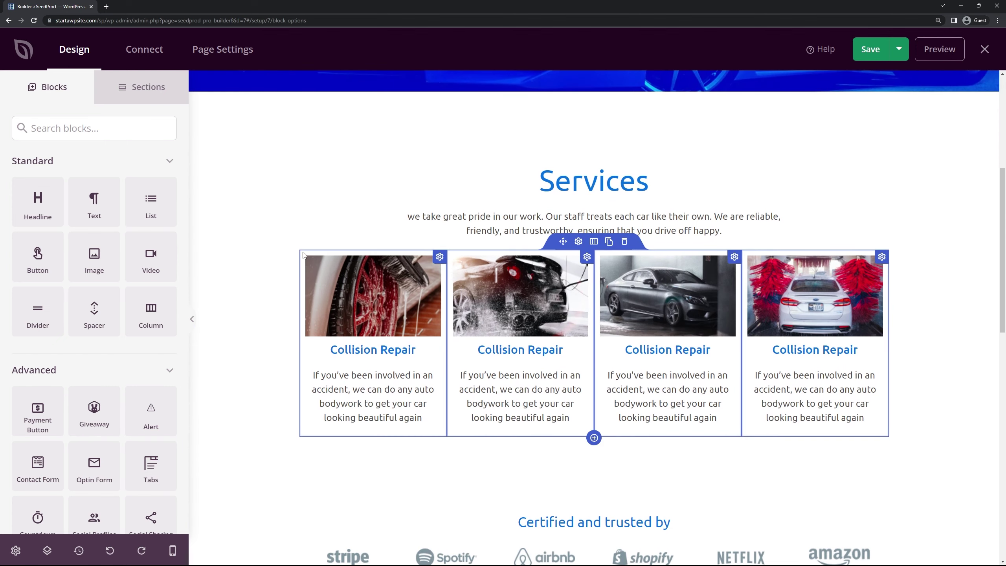
scroll(303, 255, "up", 5)
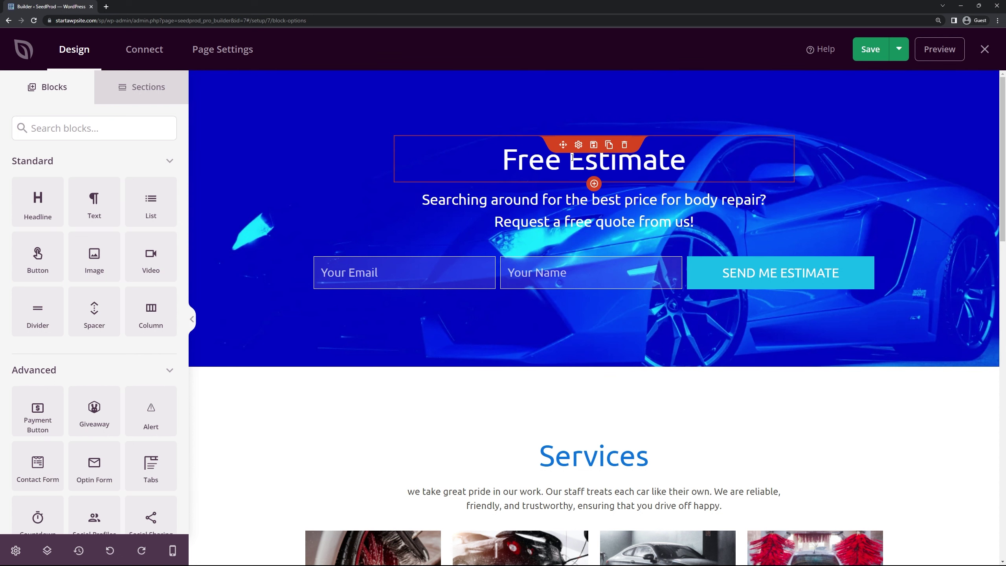
Change the hero headline text to 'Services'.
left_click(579, 145)
key("ctrl+a")
type("Services")
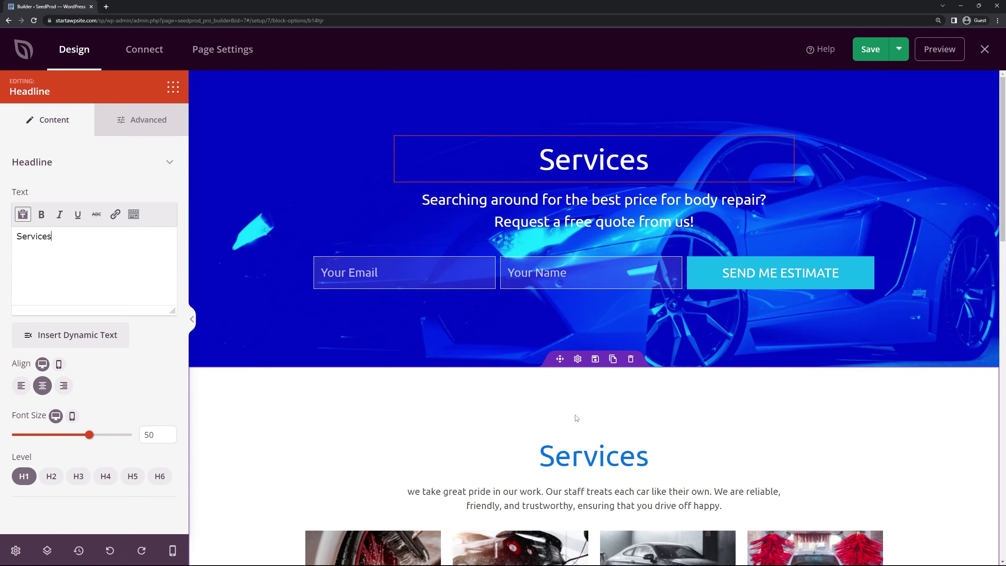
Delete the estimate sign-up form, its empty row, and the duplicate Services heading below.
left_click(625, 244)
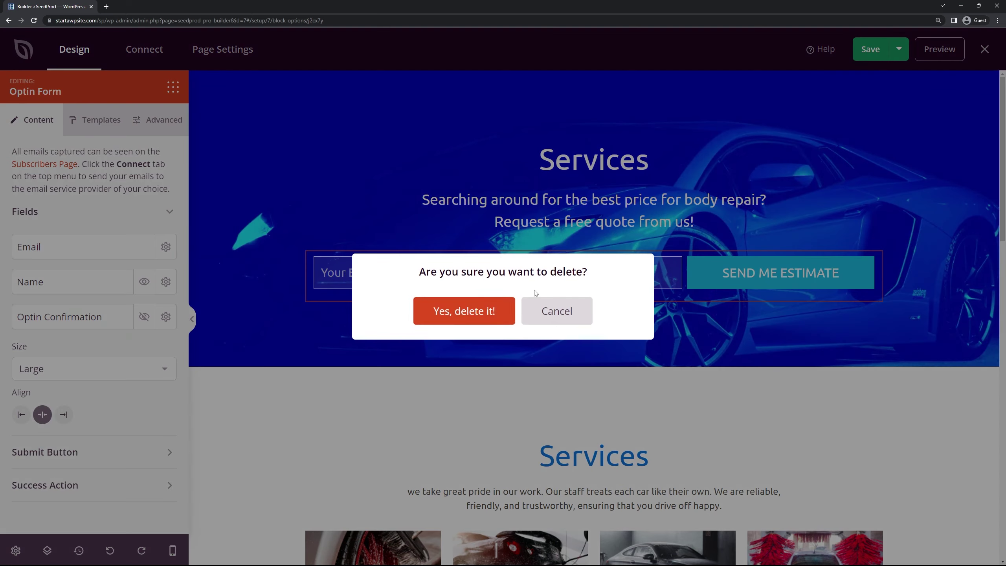
left_click(469, 313)
left_click(649, 237)
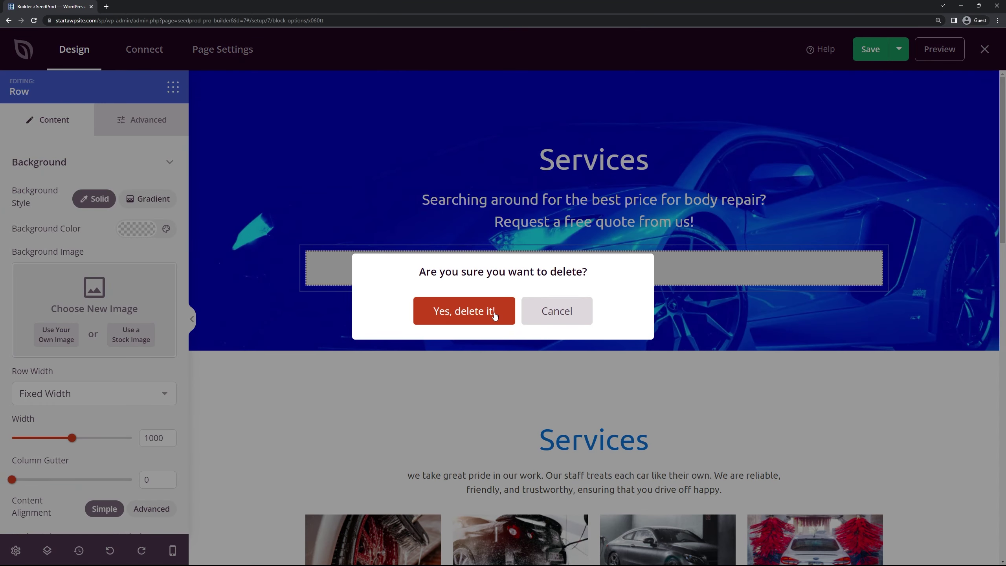
left_click(495, 314)
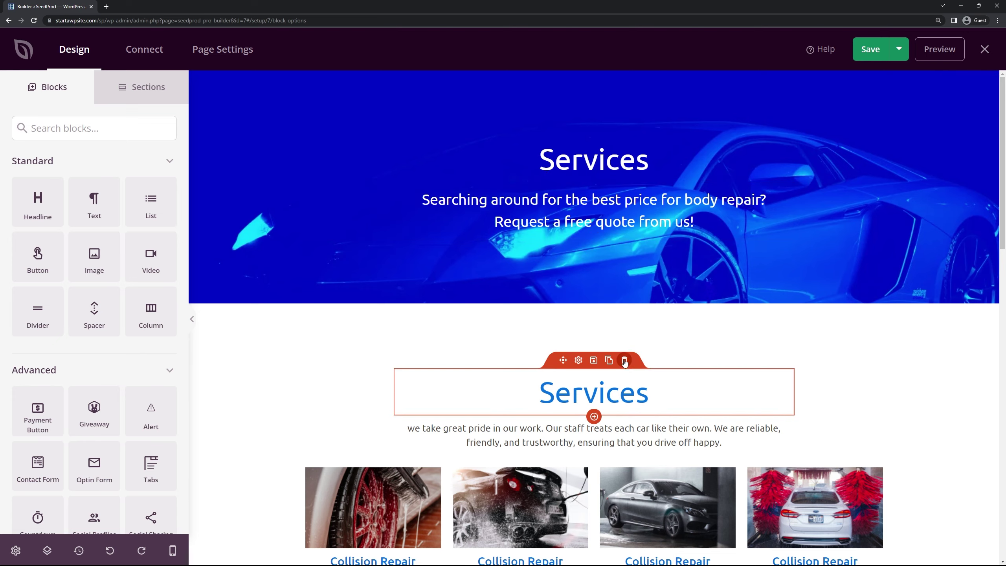
left_click(624, 361)
left_click(468, 312)
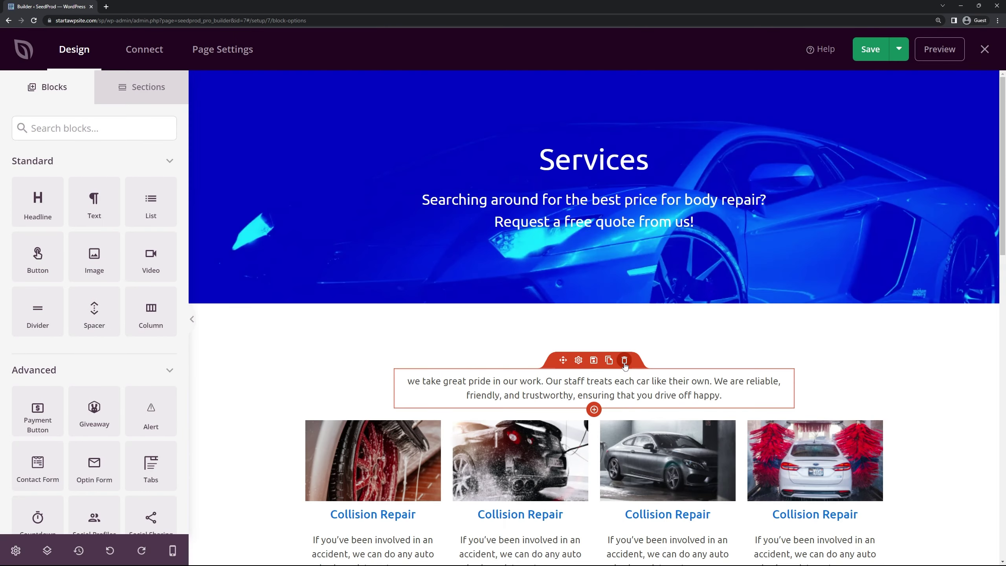
Delete the services blurb and change the headline to 'Our Services' at font size 71.
left_click(624, 360)
left_click(462, 326)
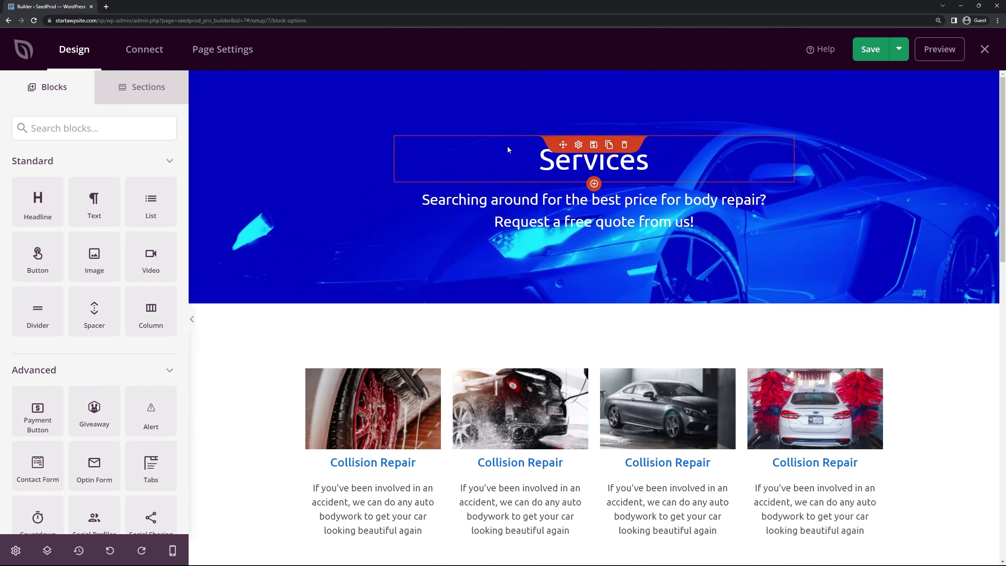
left_click(578, 145)
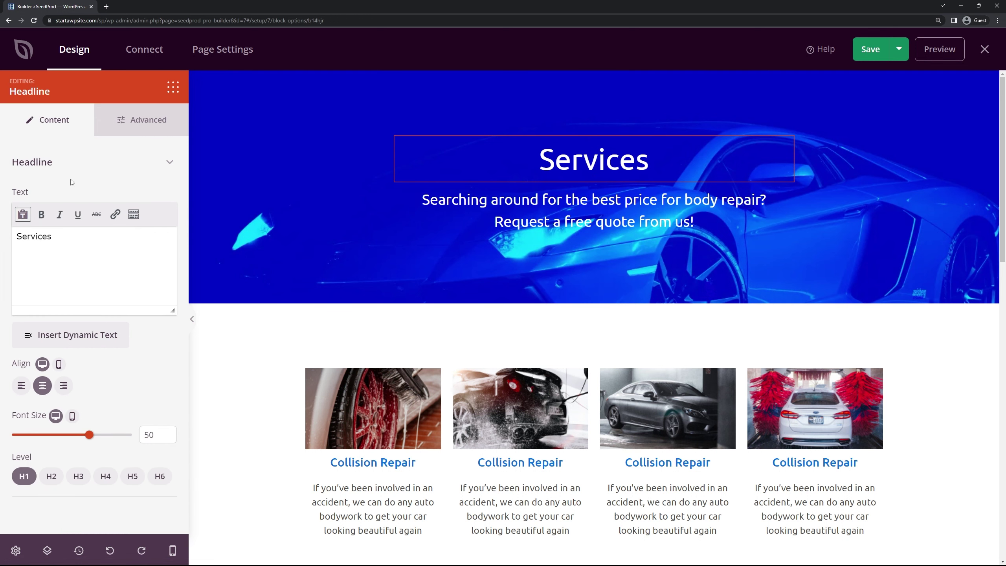
left_click(60, 248)
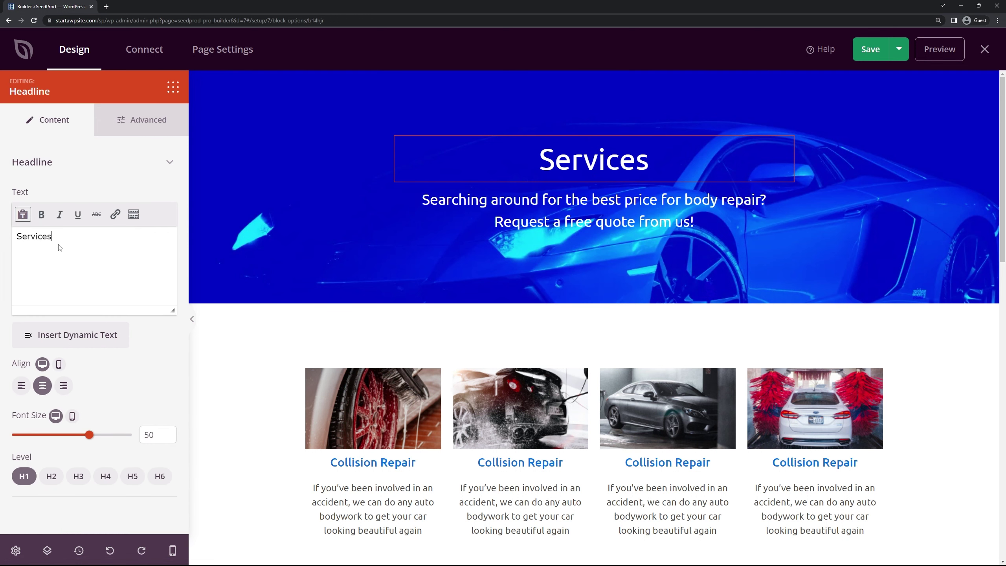
left_click(16, 236)
type("Our")
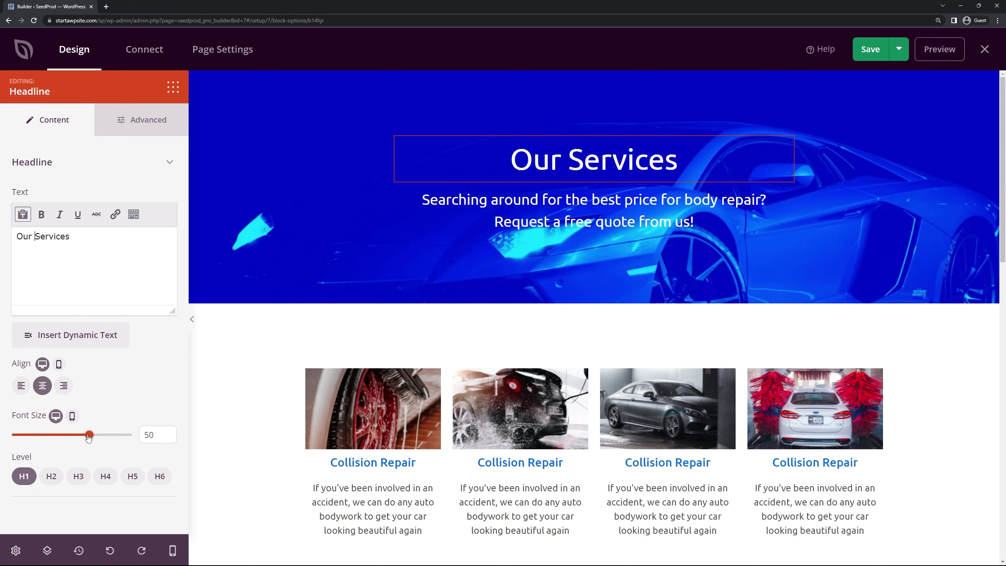
left_click_drag(89, 435, 132, 440)
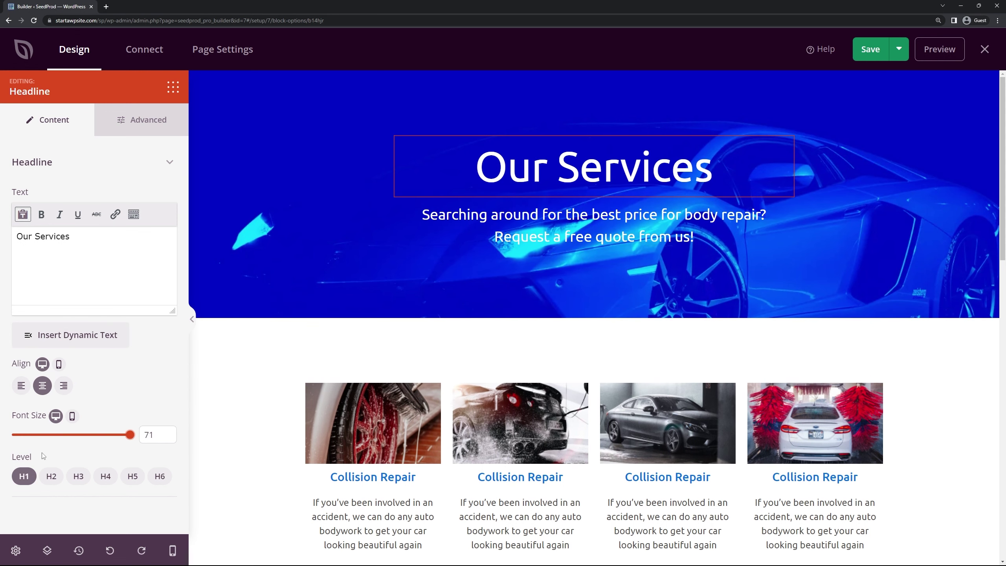
Give the Our Services headline a Fade In entrance animation.
left_click(151, 118)
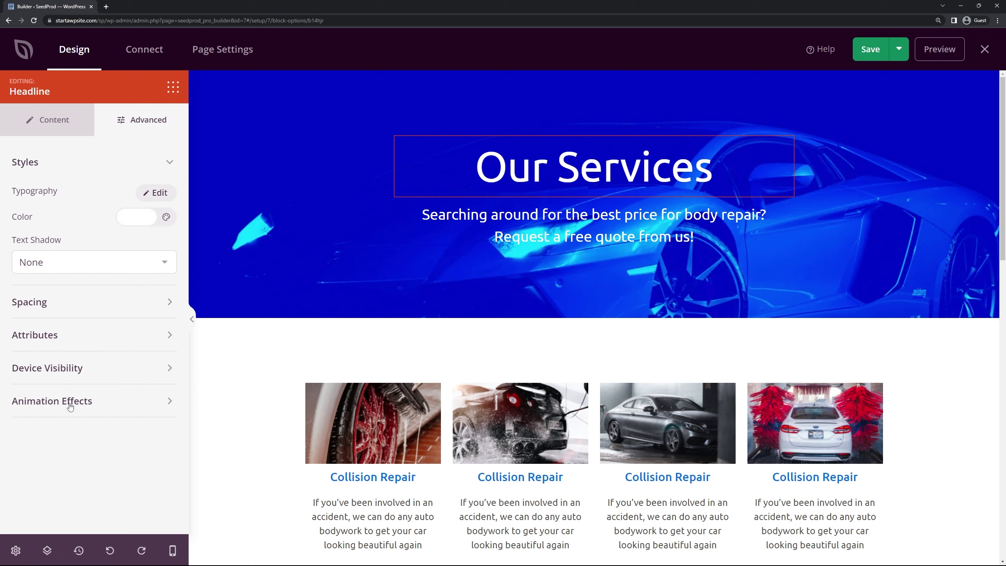
left_click(104, 408)
scroll(101, 411, "down", 1)
left_click(99, 439)
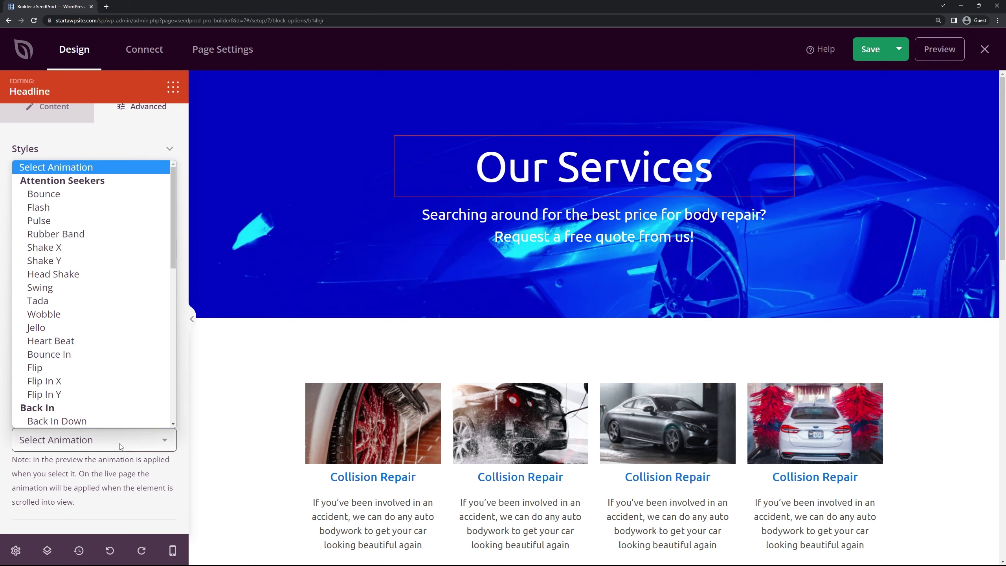
scroll(103, 390, "down", 3)
scroll(104, 380, "down", 2)
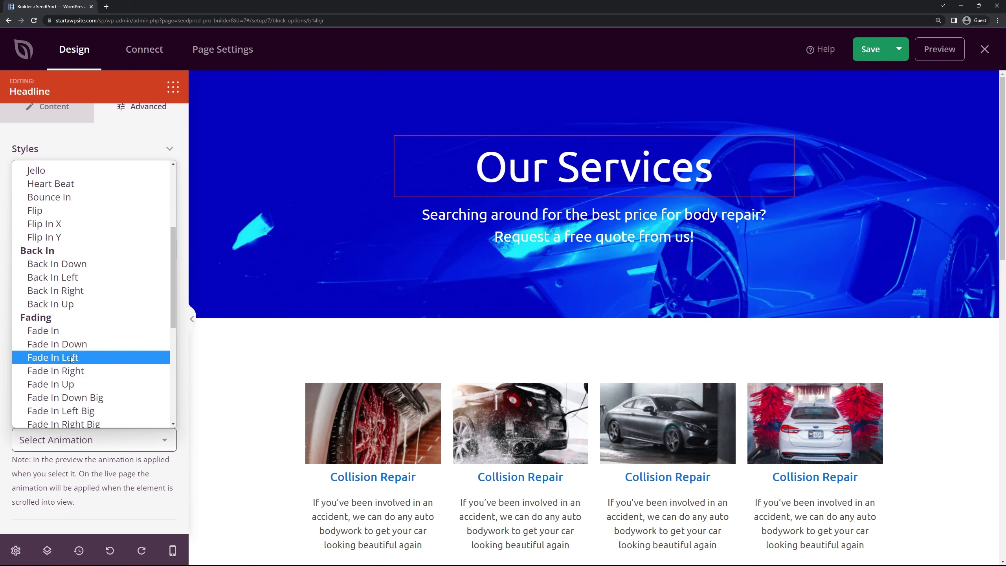
left_click(64, 329)
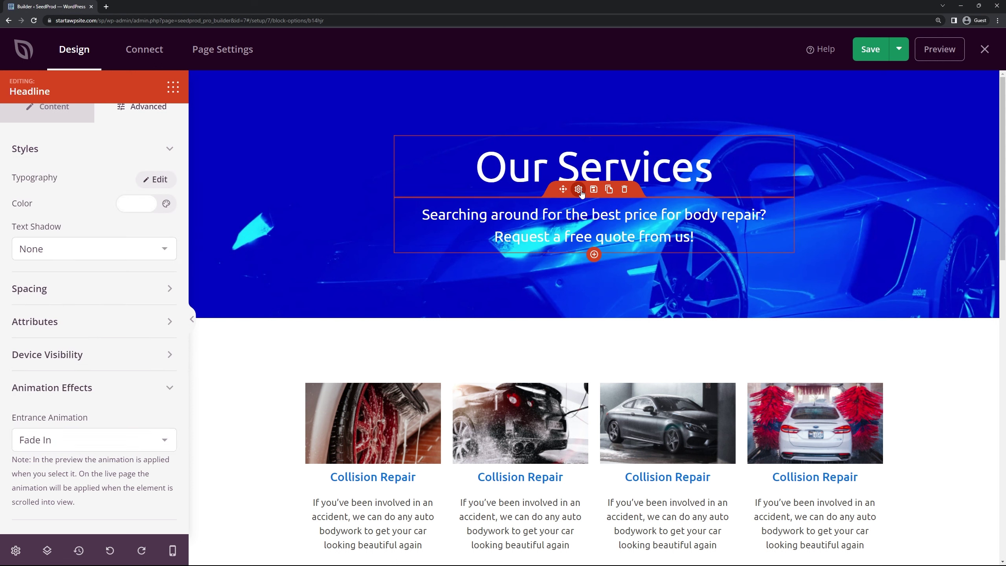
Replace the hero subtitle with the pasted 'Please check out the wide variety of services…' message, centre-aligned.
left_click(594, 233)
left_click_drag(147, 267, 42, 247)
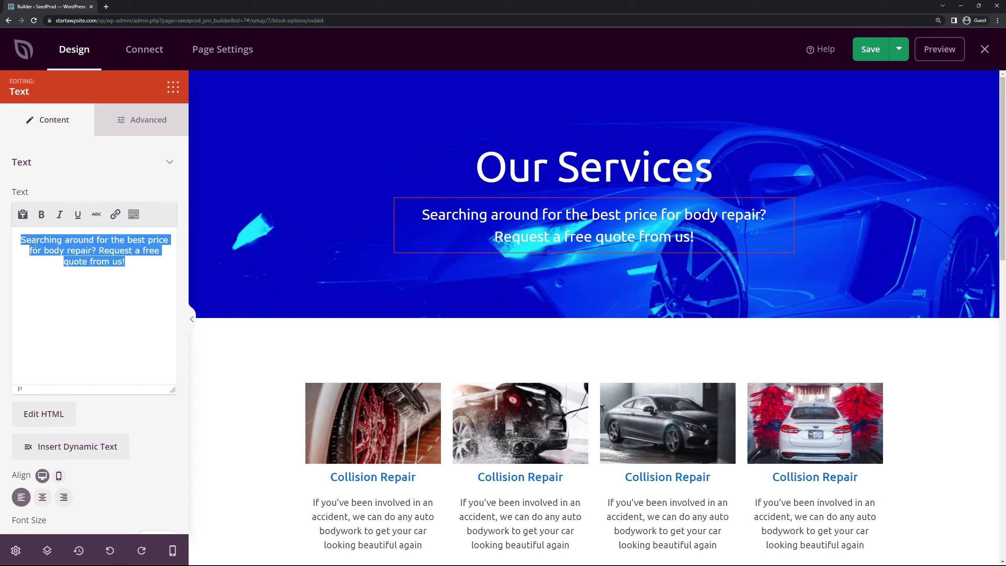
type("Please check out the wide variety of services we offer below at the absolute lowest prices gauranteed!")
scroll(87, 306, "down", 1)
left_click(43, 458)
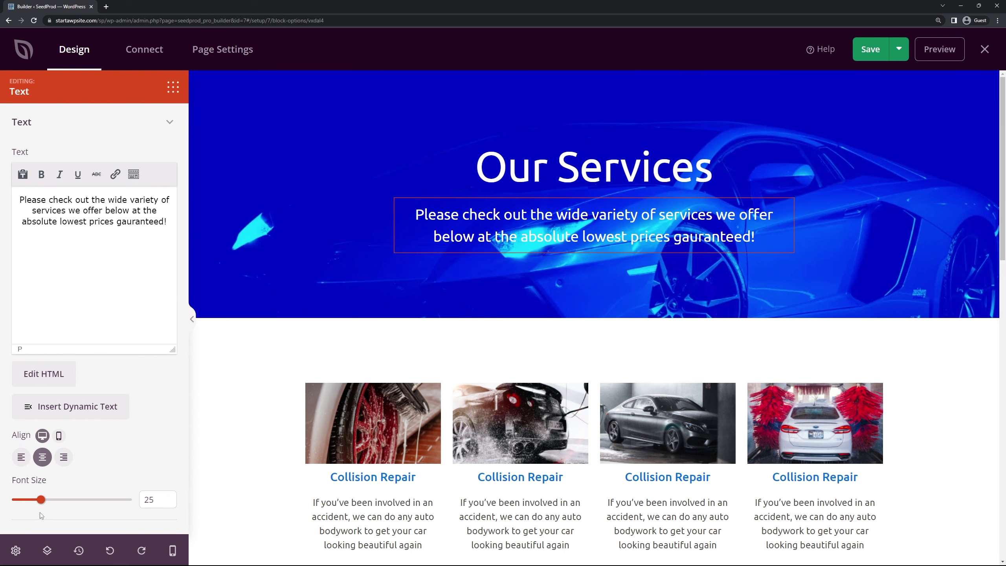
left_click_drag(41, 500, 40, 503)
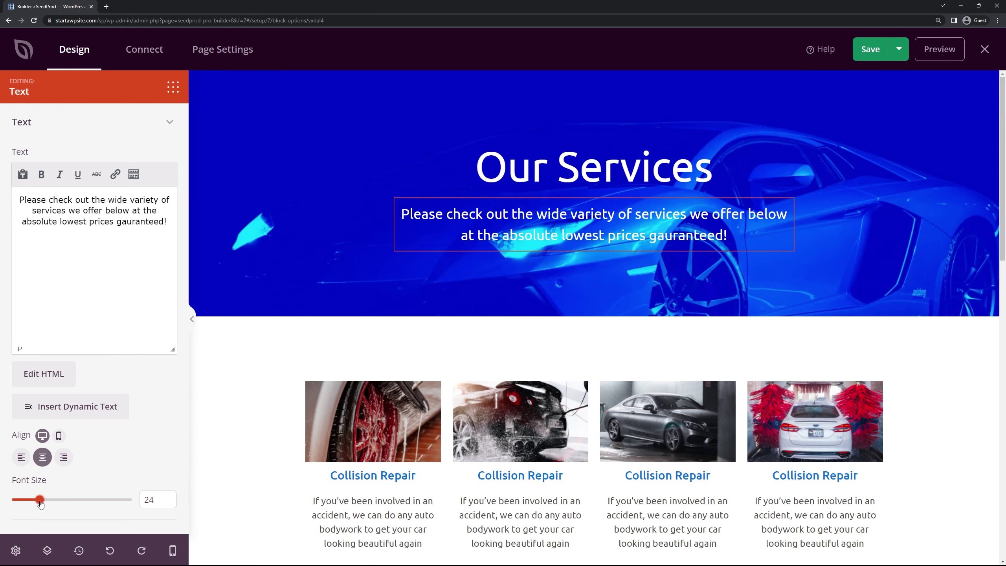
scroll(133, 141, "up", 1)
left_click(145, 123)
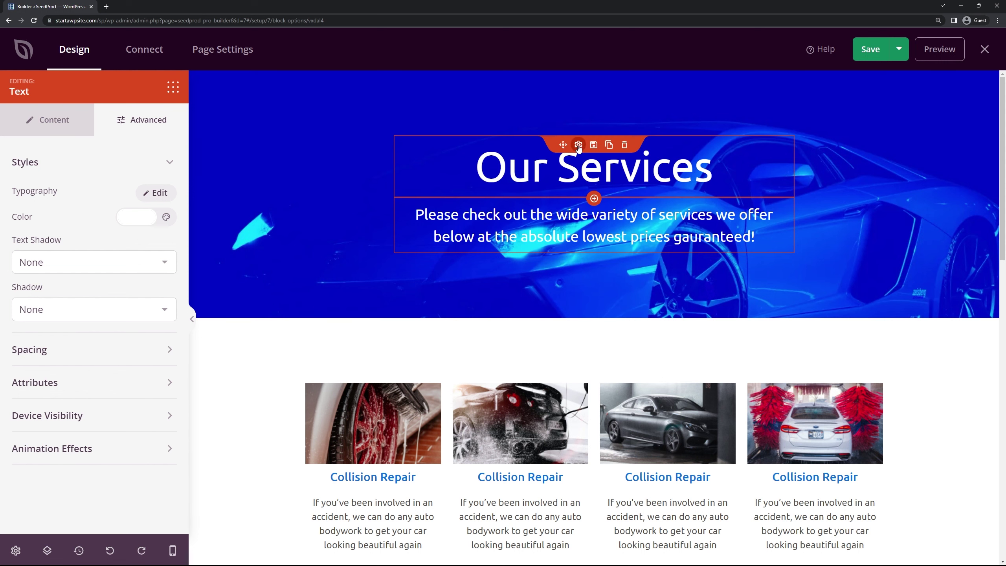
Clear the Our Services headline's entrance animation back to none.
left_click(581, 170)
left_click(138, 120)
left_click(66, 403)
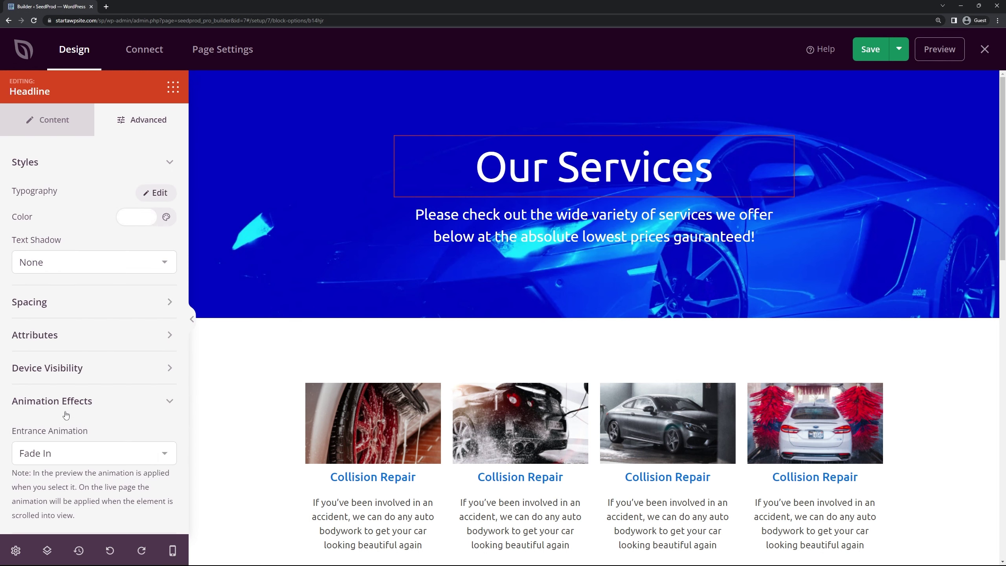
left_click(58, 452)
scroll(89, 339, "up", 5)
left_click(79, 181)
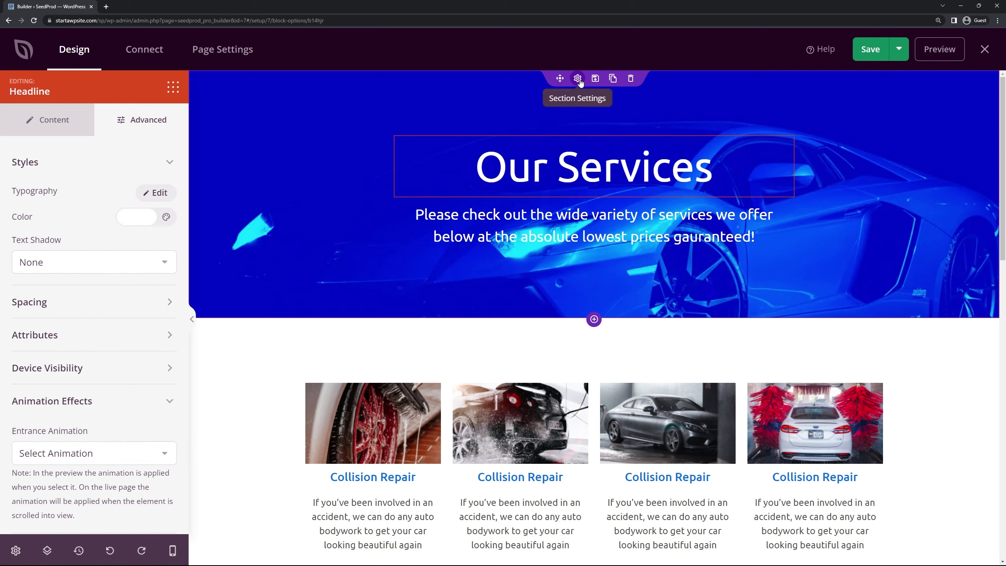
Apply a Fade In entrance animation to the whole hero section.
left_click(584, 81)
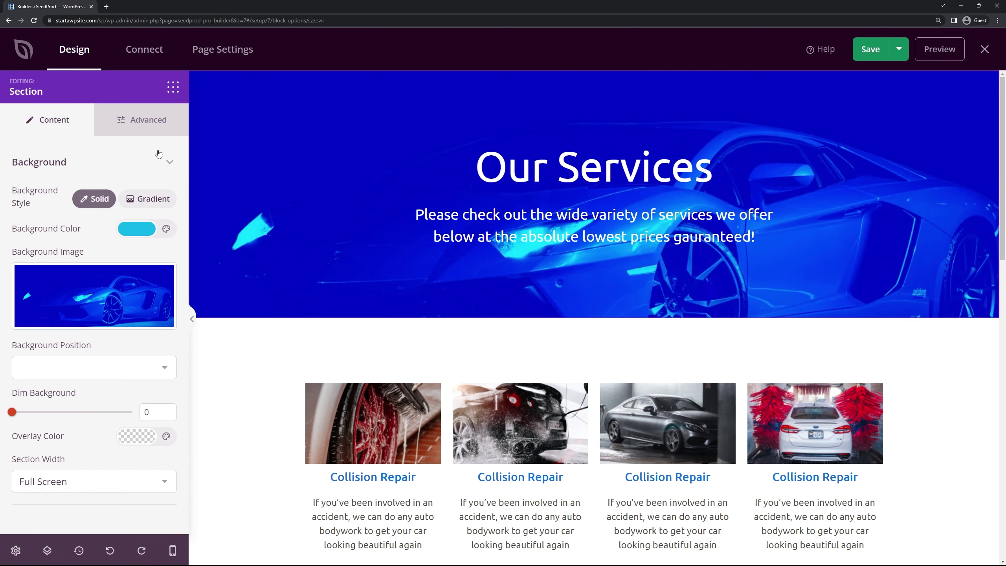
left_click(145, 125)
scroll(92, 420, "down", 1)
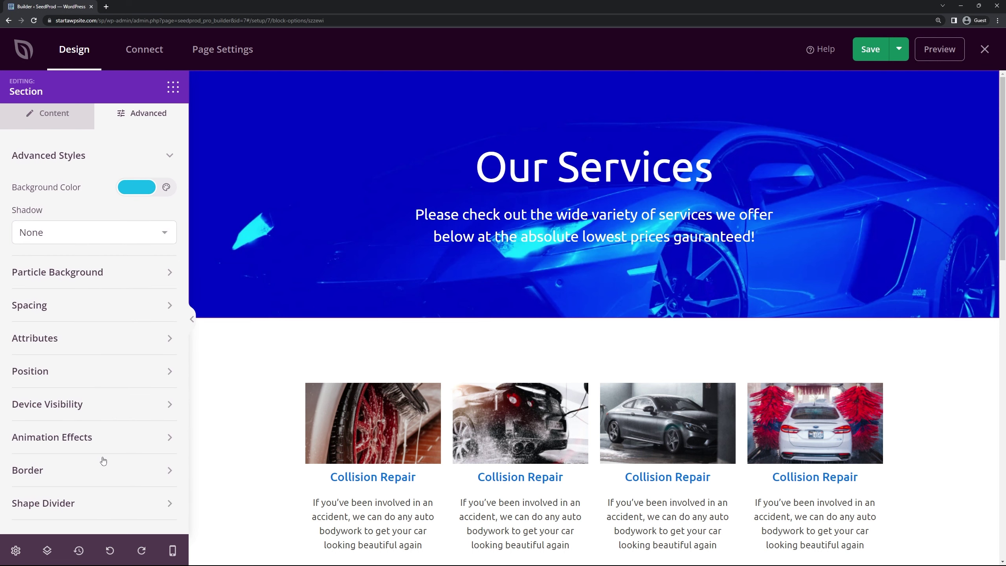
left_click(71, 437)
scroll(72, 412, "down", 2)
left_click(79, 411)
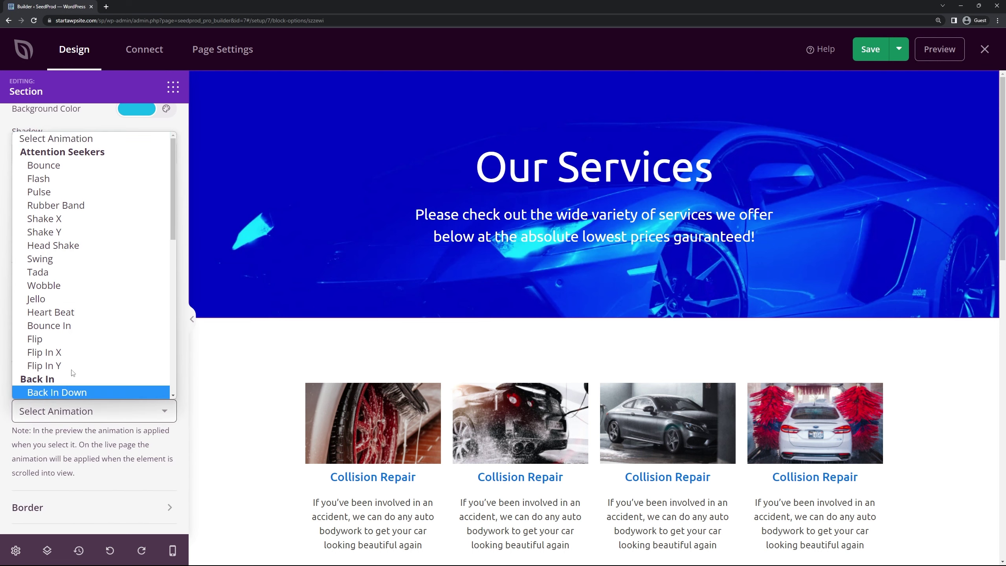
scroll(84, 341, "down", 5)
left_click(68, 248)
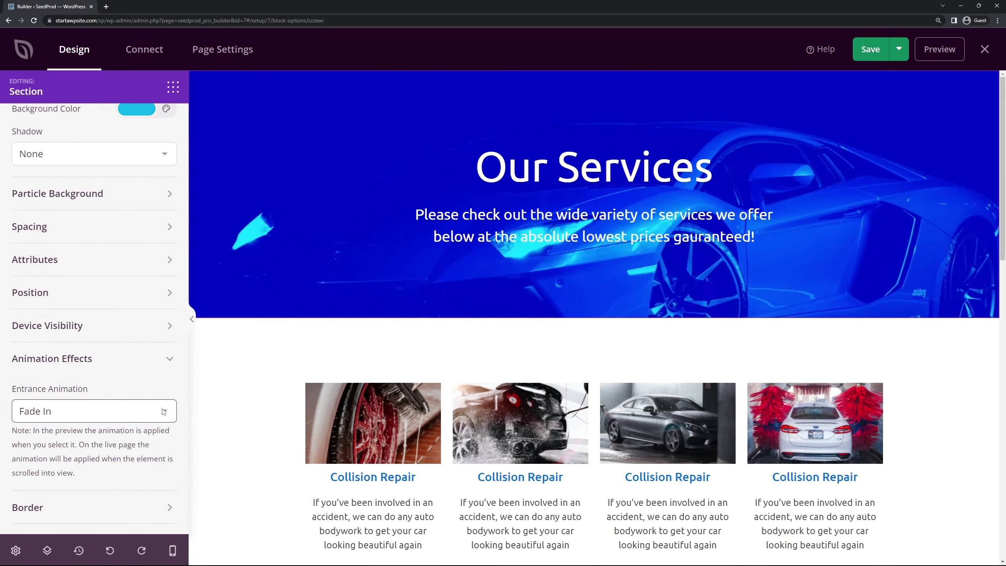
left_click(116, 363)
scroll(126, 326, "up", 1)
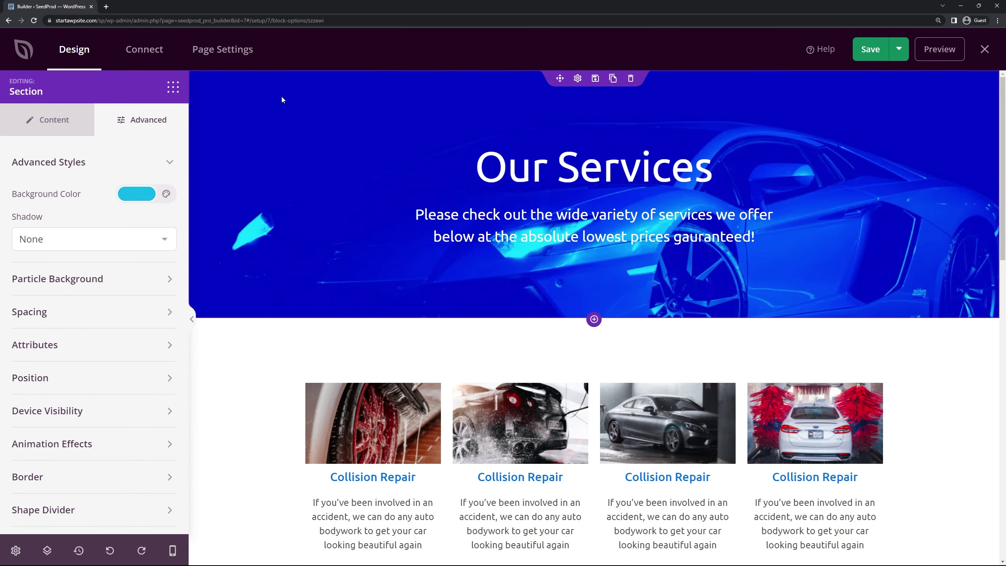
Remove the blue car hero background and use the coil-spring engine stock photo from a 'mechanical' search.
left_click(39, 125)
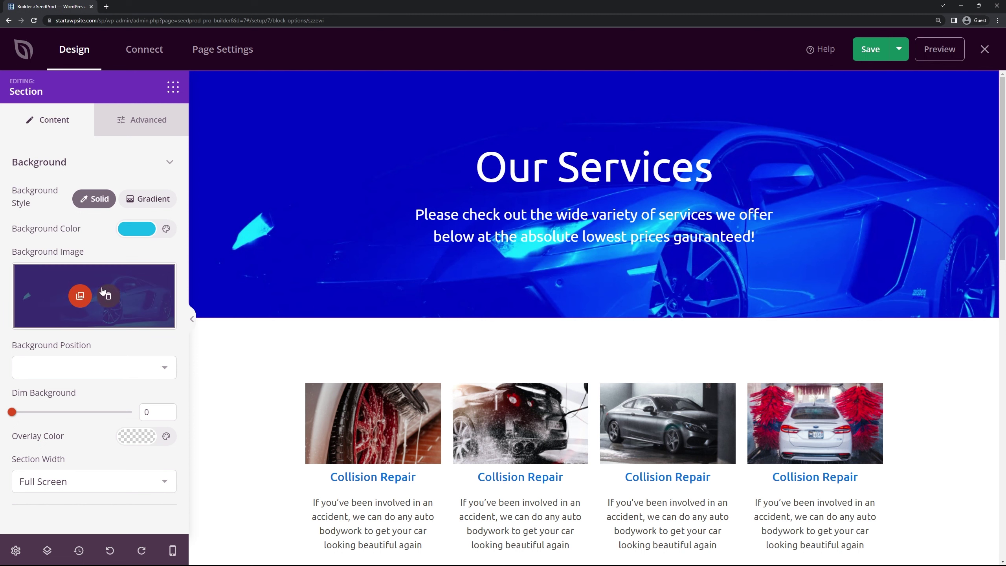
left_click(109, 297)
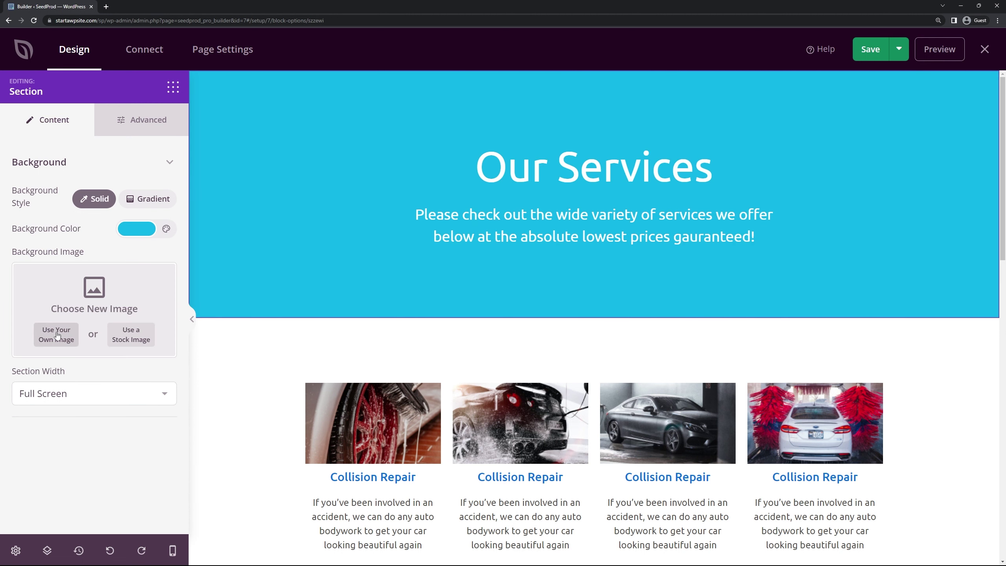
left_click(143, 338)
left_click(406, 300)
type("mechanical")
key("Return")
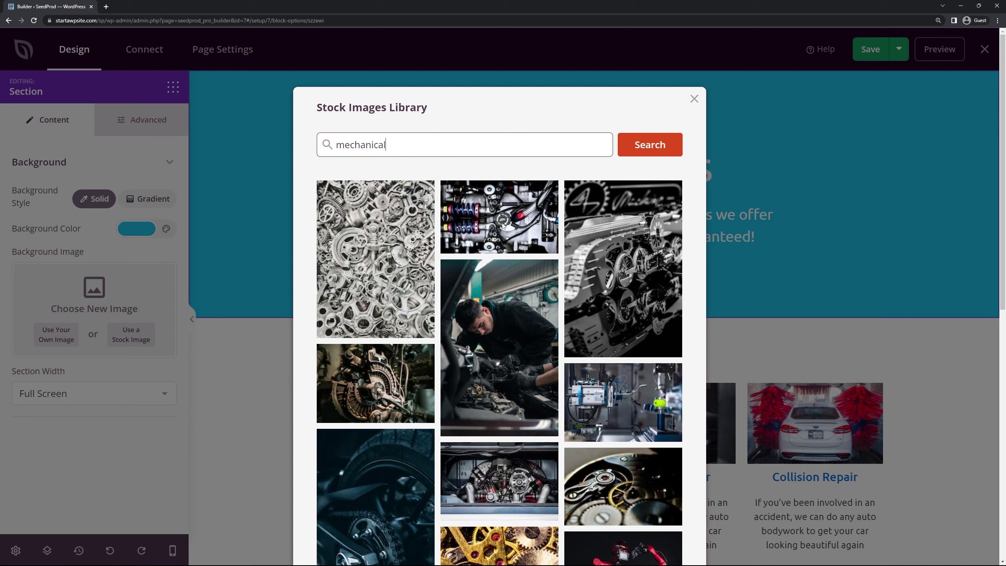
left_click(521, 211)
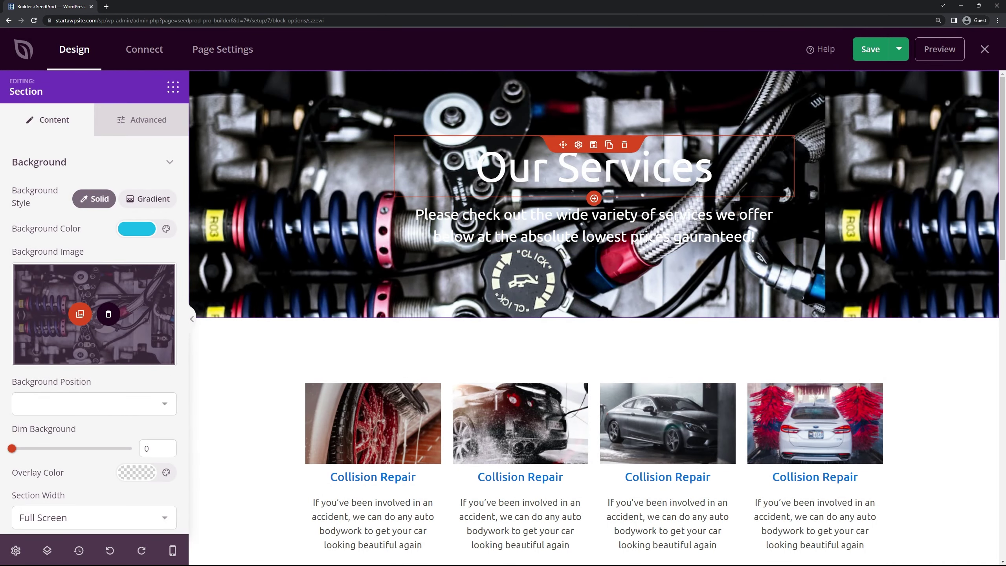
scroll(90, 367, "down", 1)
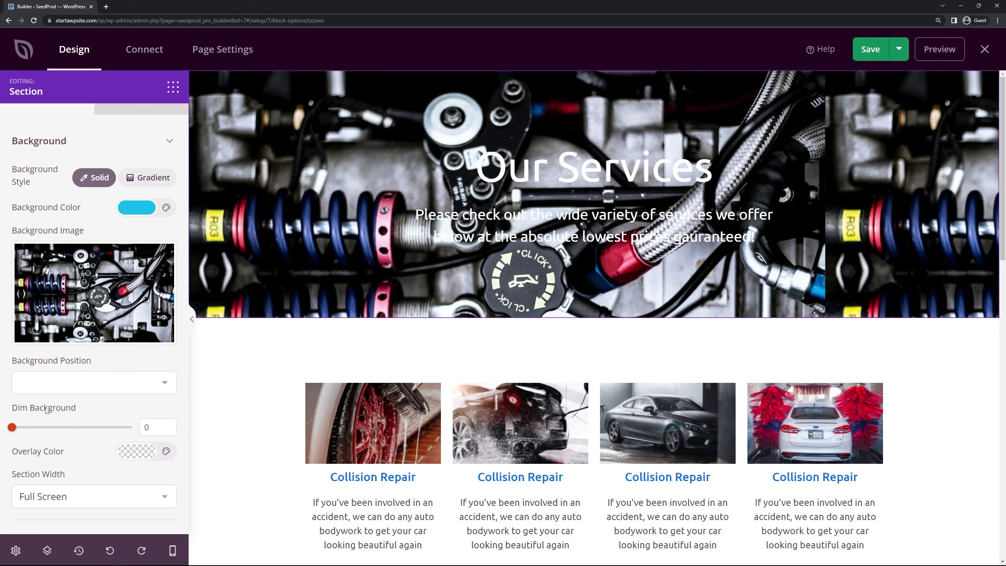
Try Full Screen Cover for the header background position, then clear the setting.
left_click(86, 386)
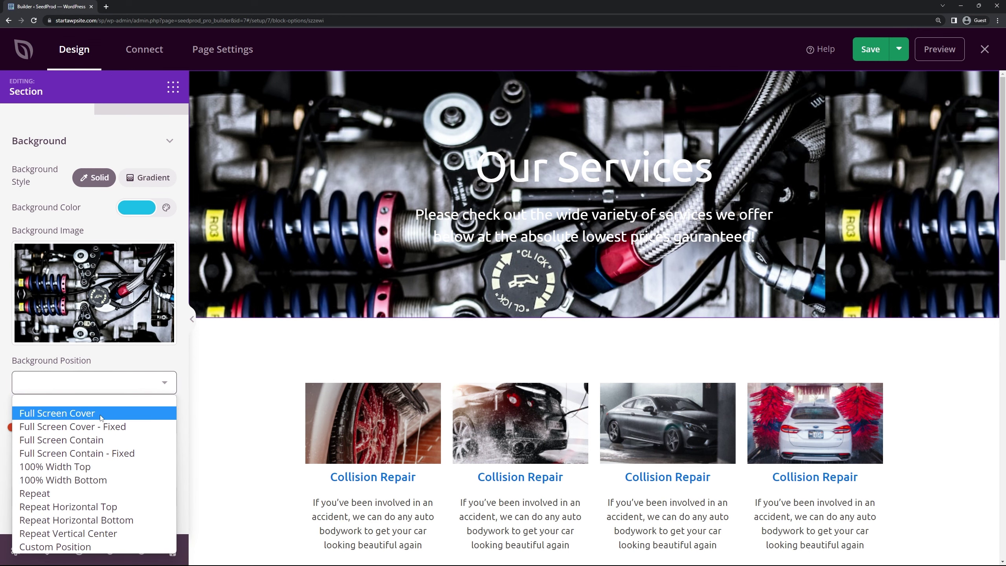
left_click(100, 414)
left_click(95, 392)
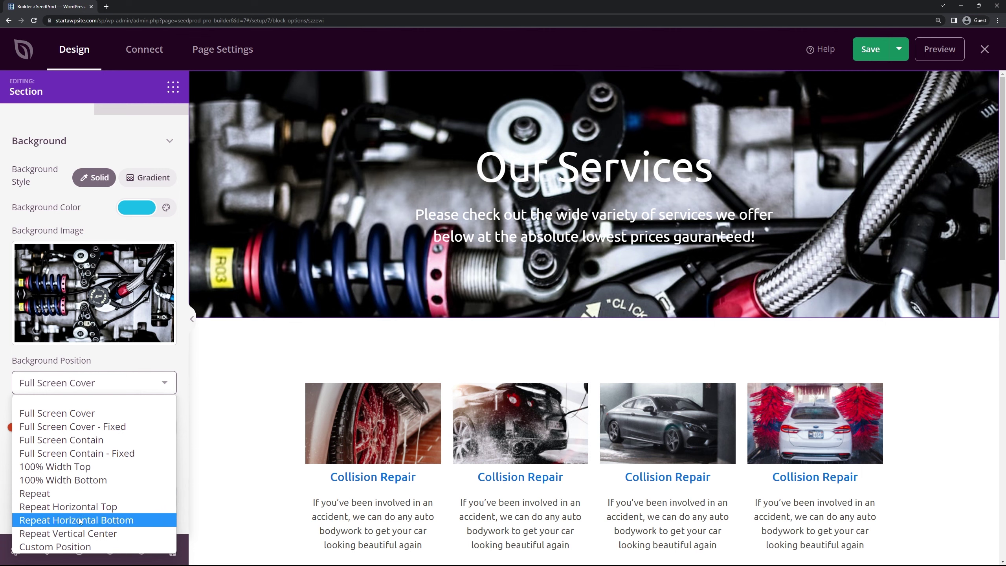
left_click(68, 406)
Dim the header photo to 80 and add a dark navy #001B3B overlay colour.
left_click_drag(12, 428, 118, 427)
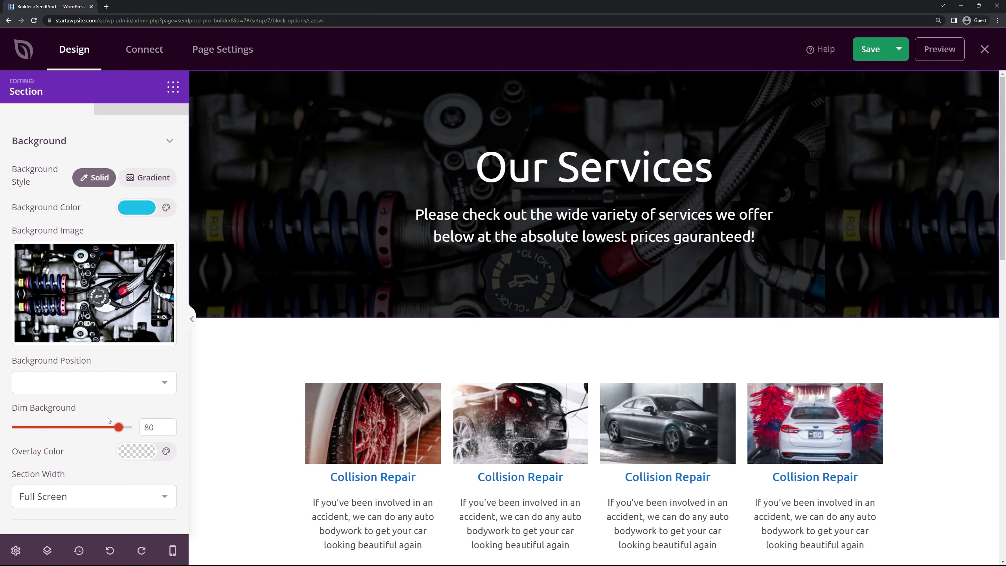
left_click(135, 455)
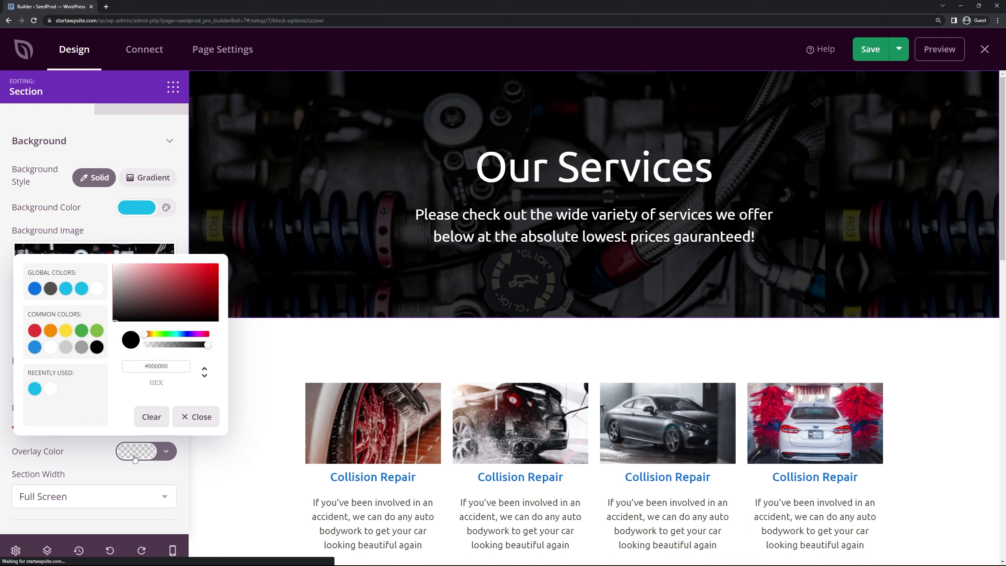
left_click(35, 289)
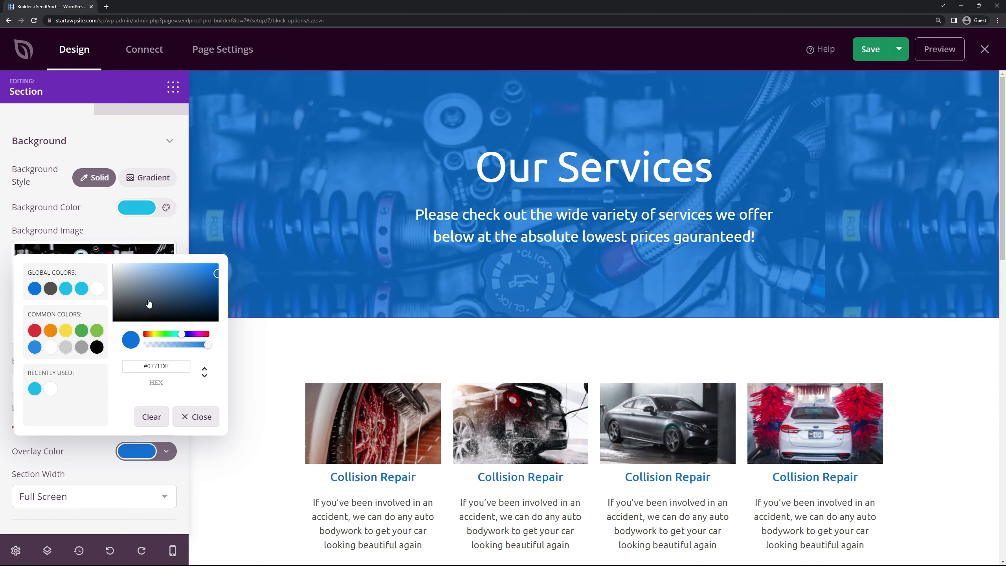
left_click_drag(216, 277, 227, 312)
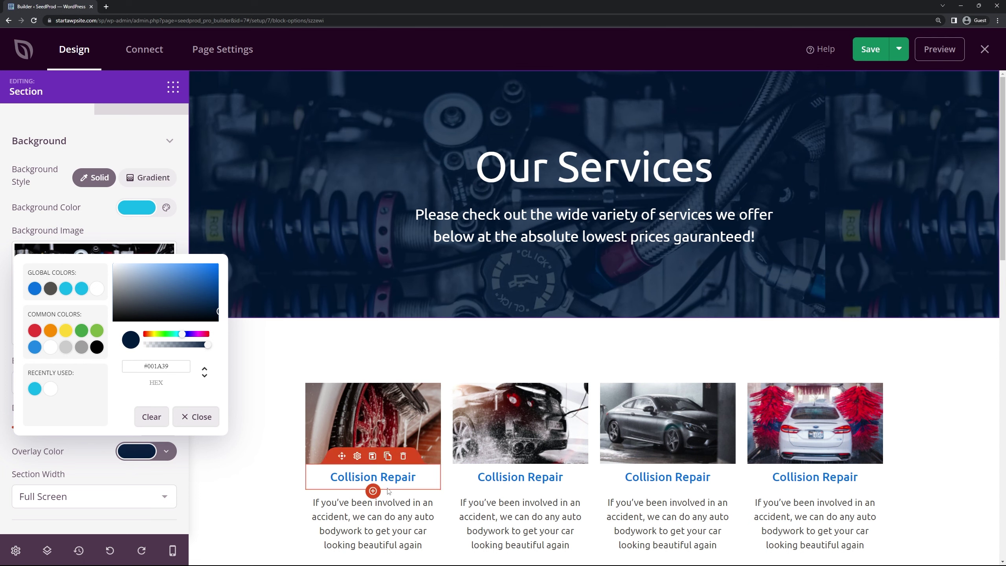
left_click(87, 455)
scroll(119, 238, "up", 1)
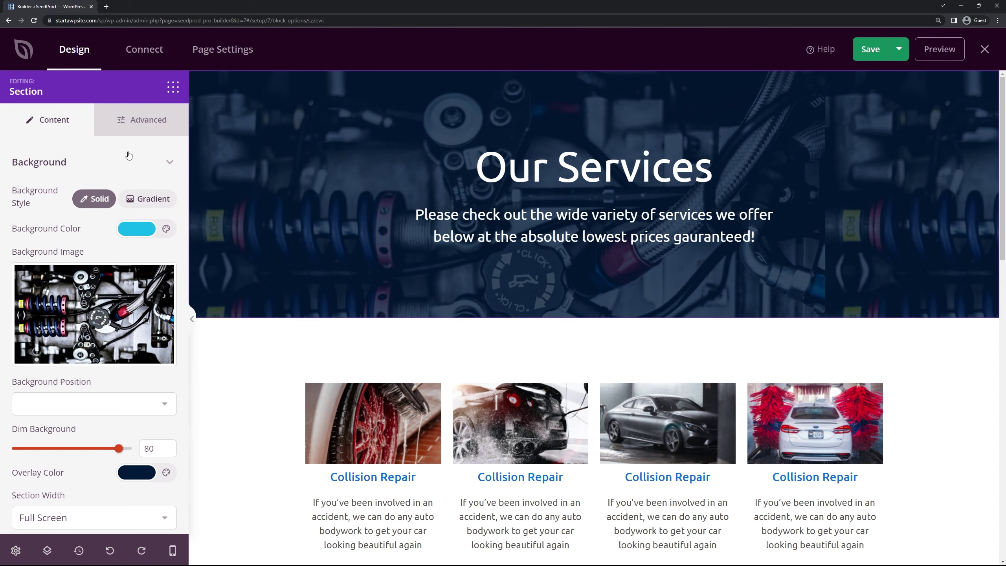
Enable Particle Background in the header section's Advanced settings.
left_click(135, 125)
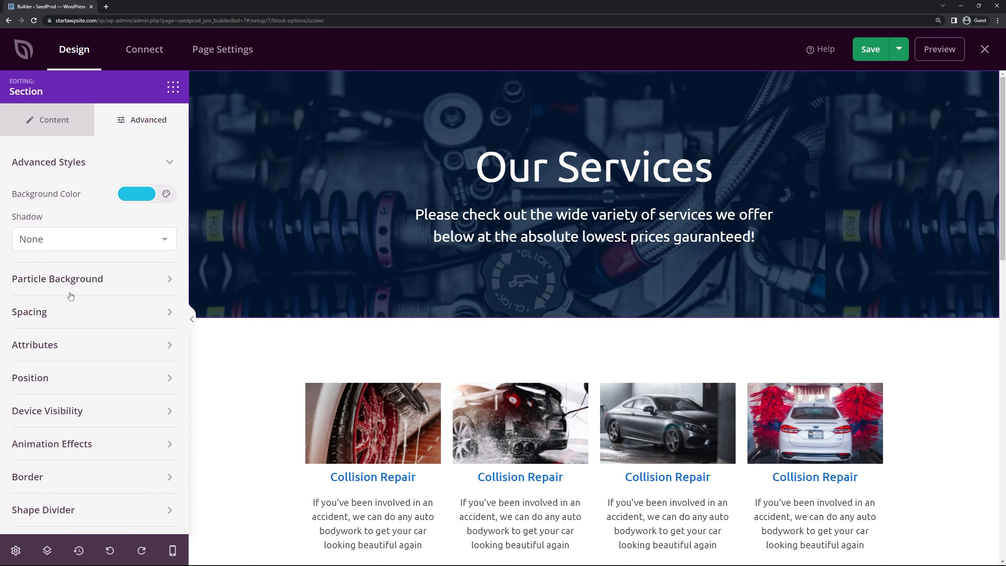
left_click(106, 284)
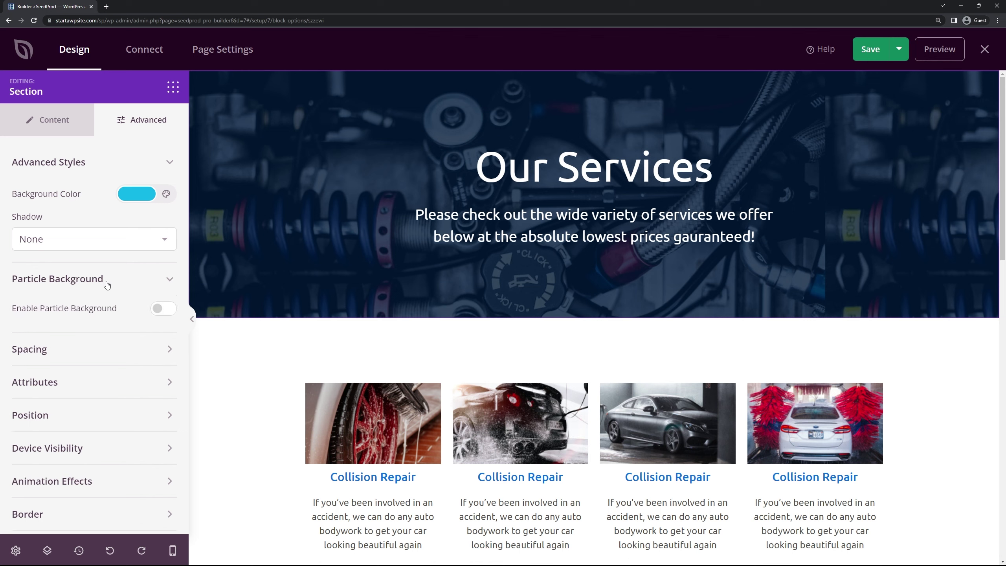
left_click(161, 309)
scroll(83, 293, "down", 1)
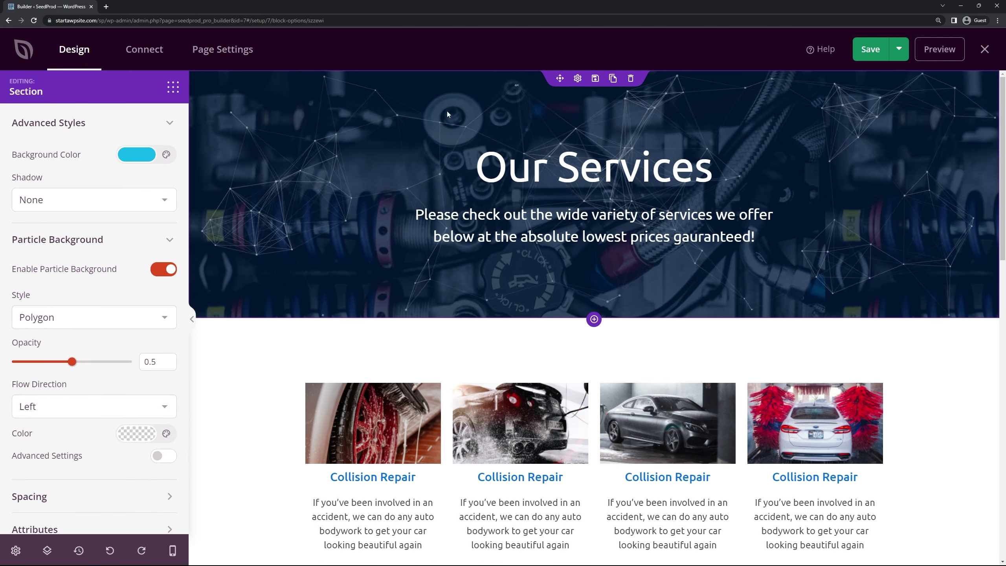
Choose the Space particle style after trying Snow, and lower particle opacity to 0.1.
left_click(59, 319)
left_click(51, 349)
left_click(94, 319)
left_click(61, 363)
left_click(80, 320)
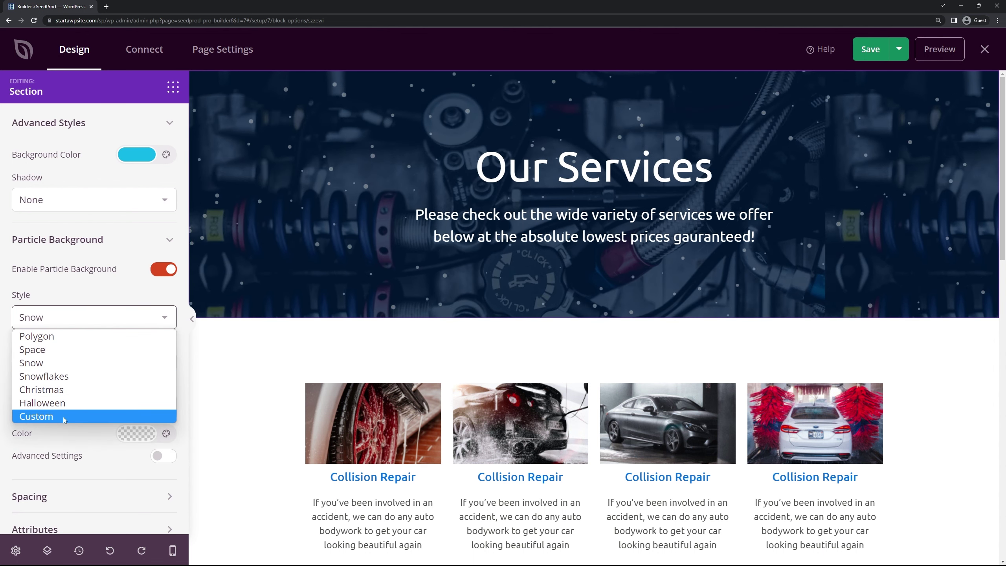
left_click(78, 348)
left_click_drag(72, 361, 29, 366)
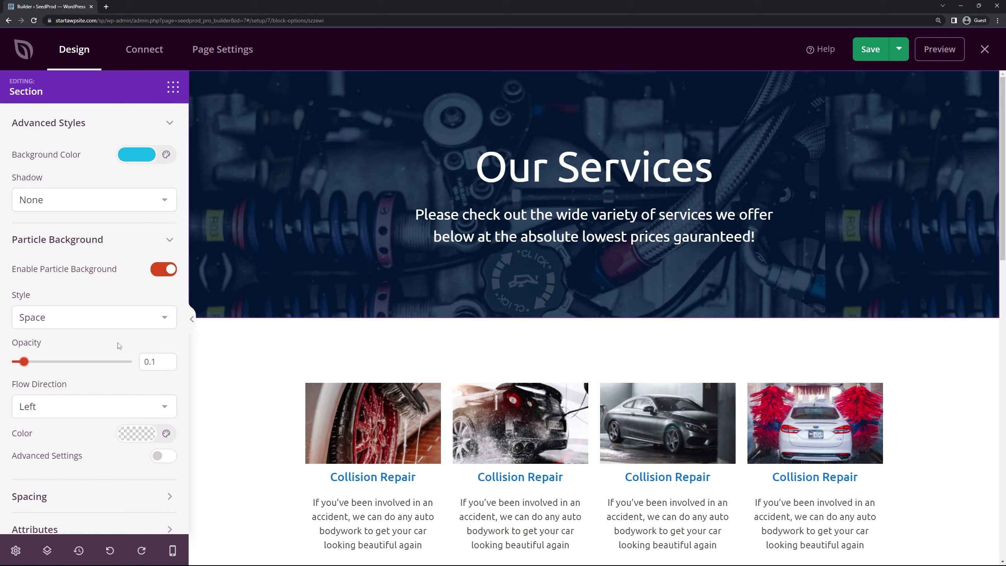
Set the particle flow direction to Left and enable the advanced particle settings.
left_click(66, 412)
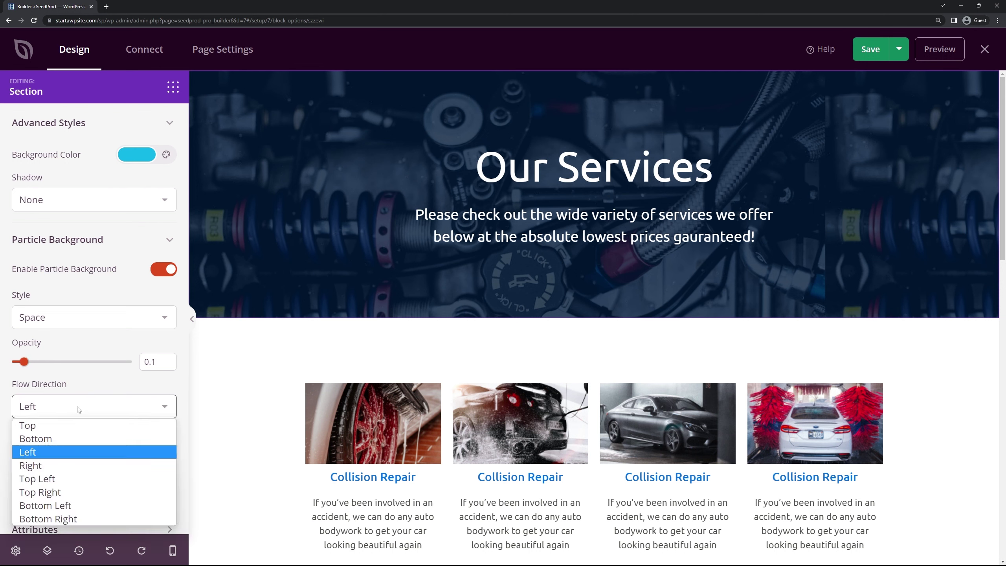
left_click(78, 409)
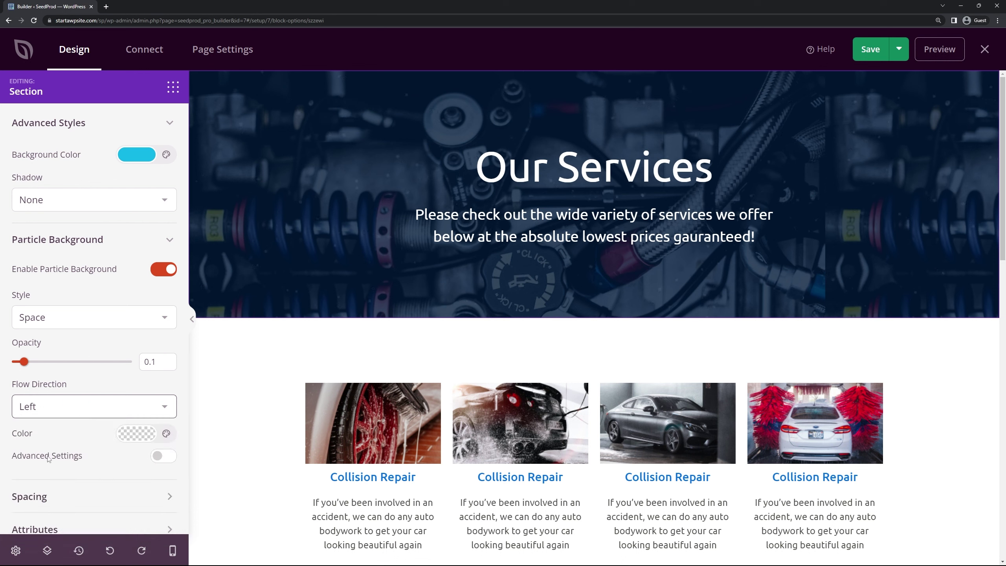
left_click(161, 456)
scroll(97, 411, "down", 3)
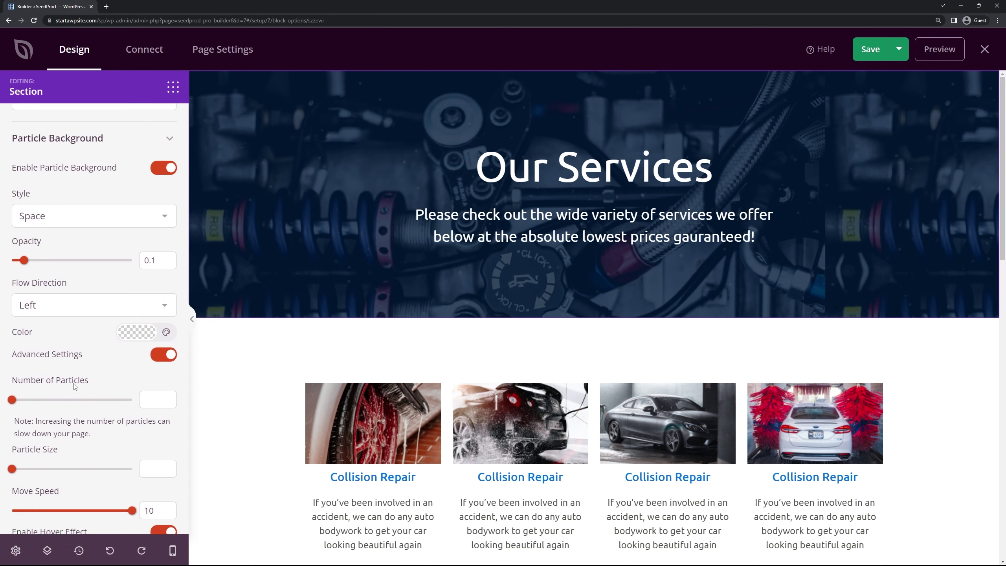
scroll(96, 411, "down", 2)
scroll(76, 396, "up", 5)
left_click(73, 280)
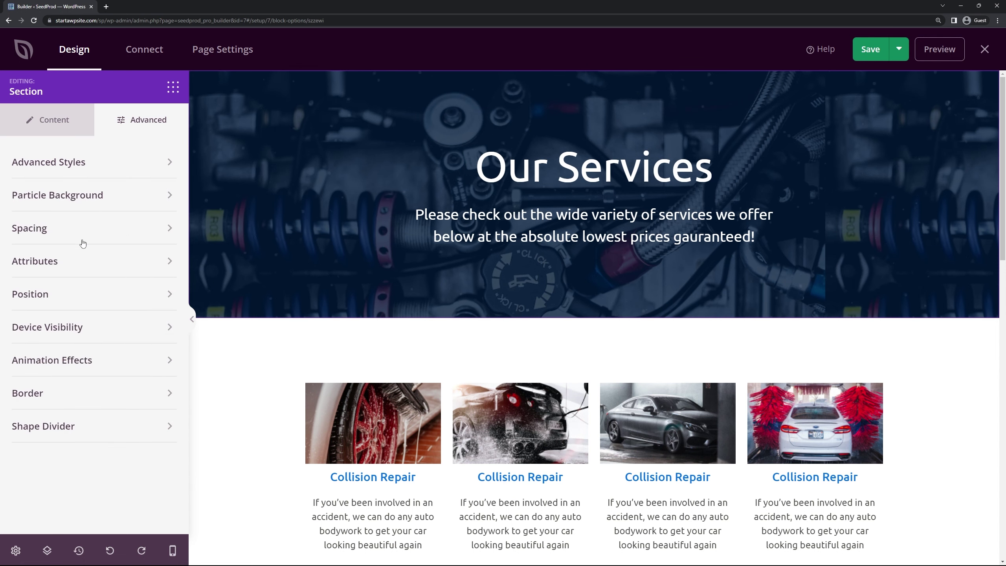
left_click(94, 233)
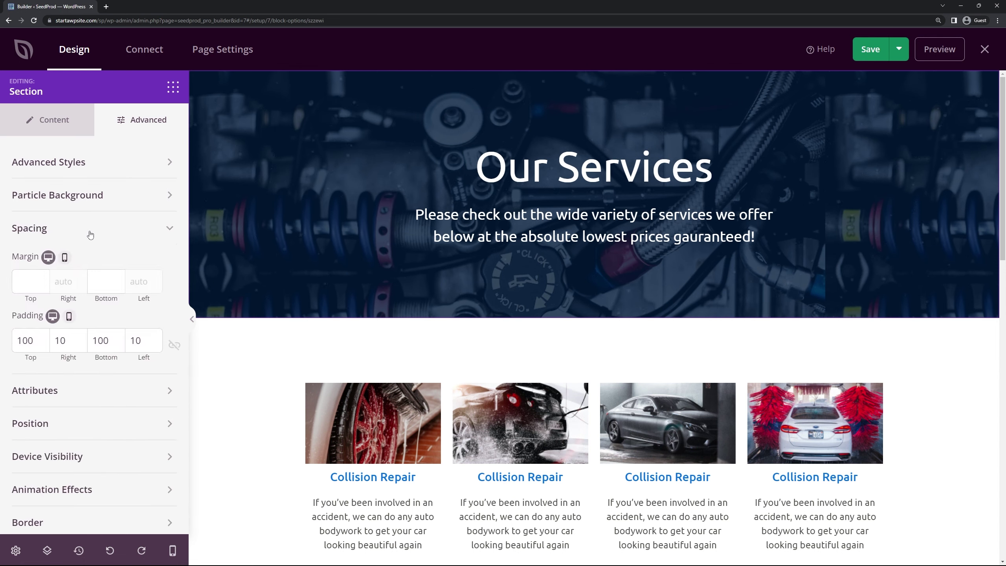
left_click(91, 234)
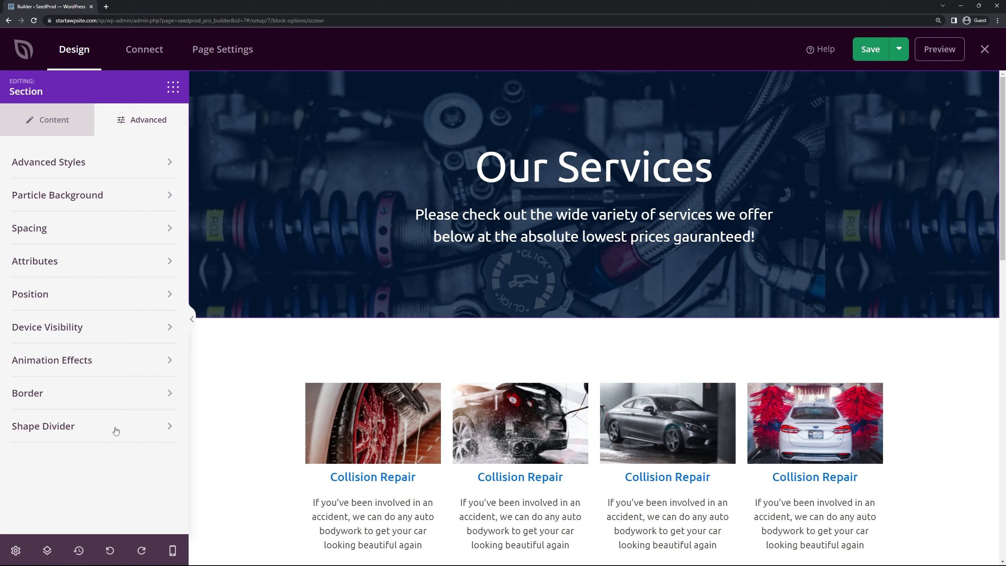
left_click(135, 428)
Add a Tilt Opacity top shape divider in the blue global colour.
left_click(137, 500)
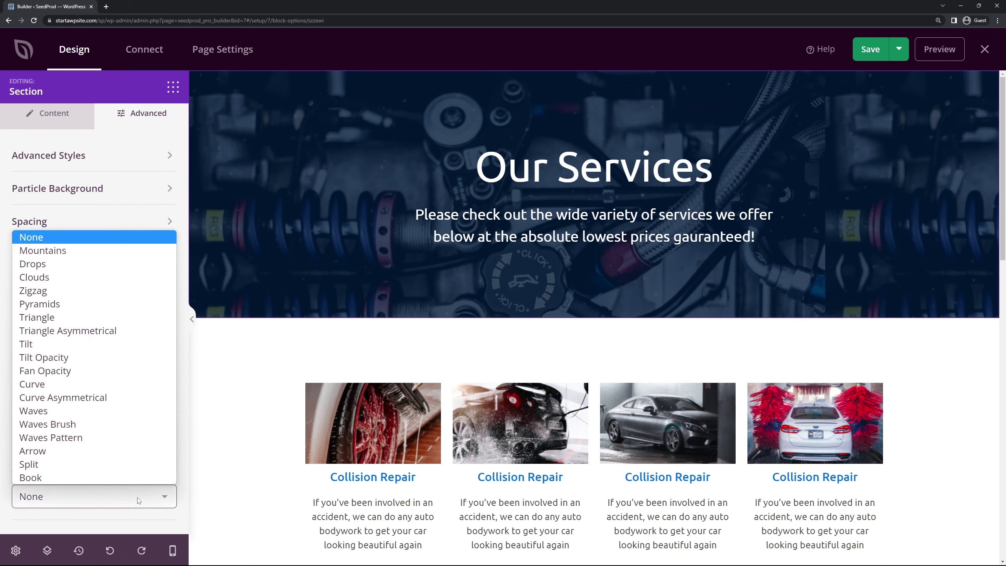
left_click(57, 358)
scroll(48, 415, "down", 3)
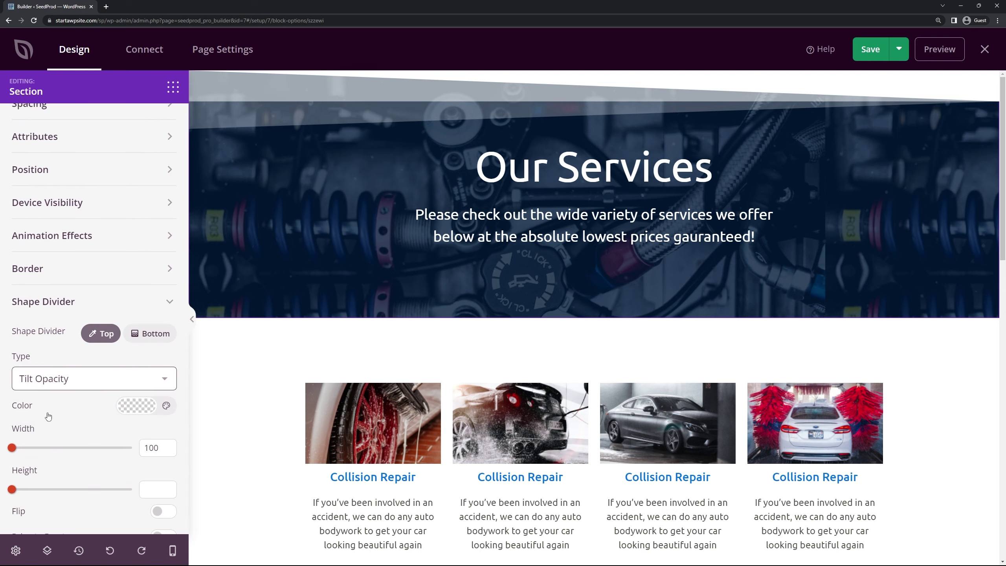
left_click(136, 405)
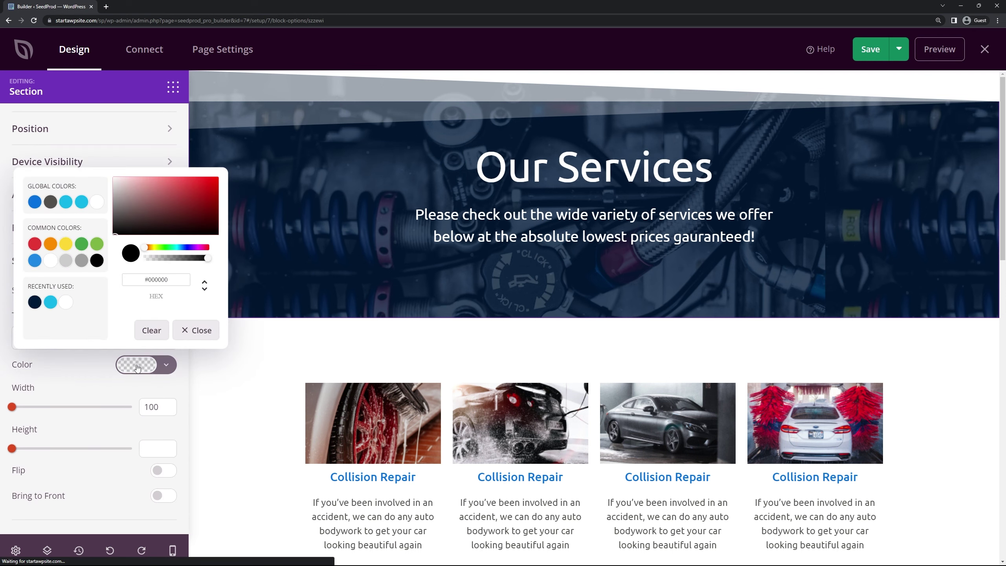
left_click(35, 202)
left_click(75, 377)
Raise the divider height to 149 and make its blue nearly transparent (#0771DF57).
mouse_move(14, 408)
left_mouse_down()
mouse_move(83, 413)
mouse_move(10, 408)
left_mouse_up()
left_click_drag(18, 453, 102, 451)
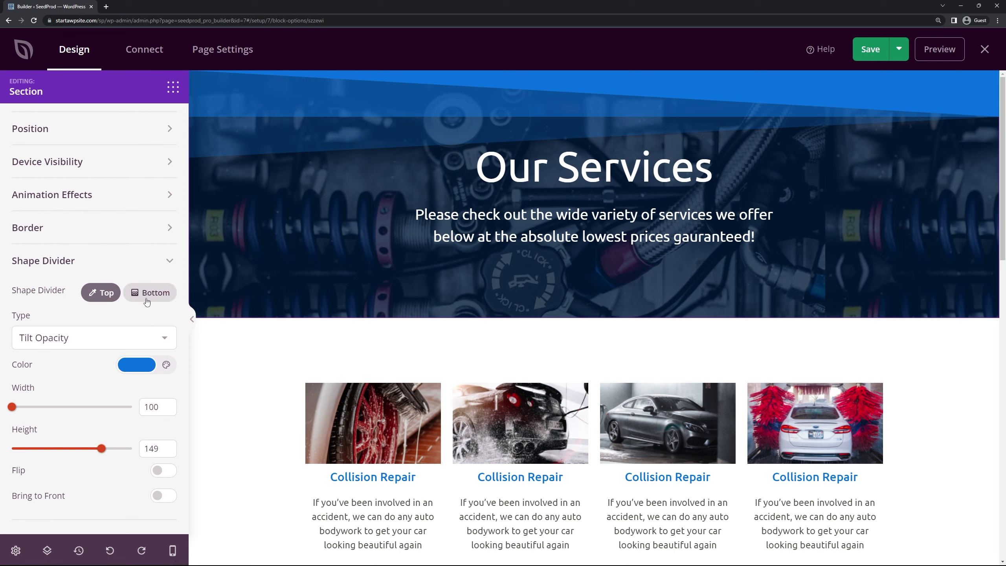
left_click(130, 369)
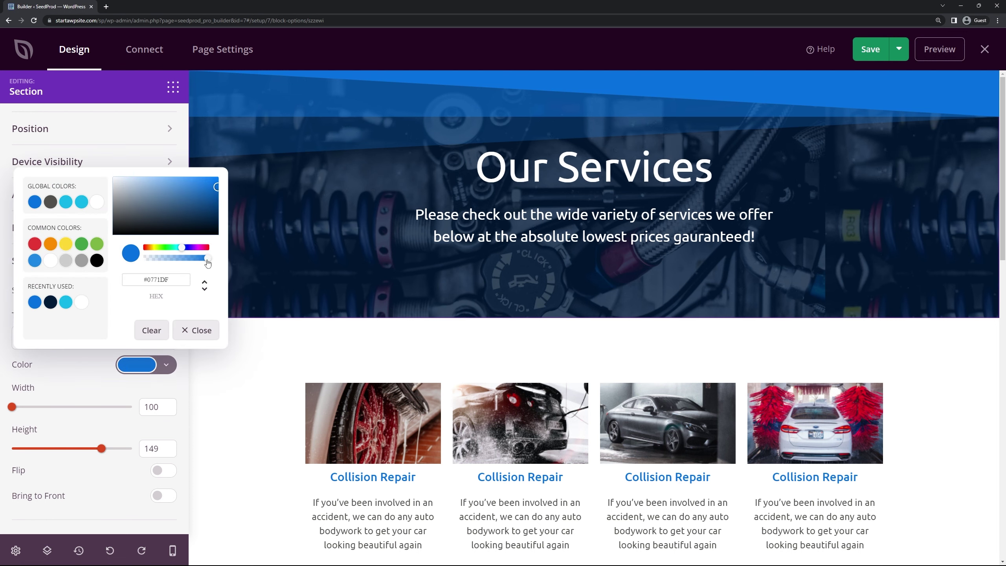
left_click_drag(208, 262, 166, 262)
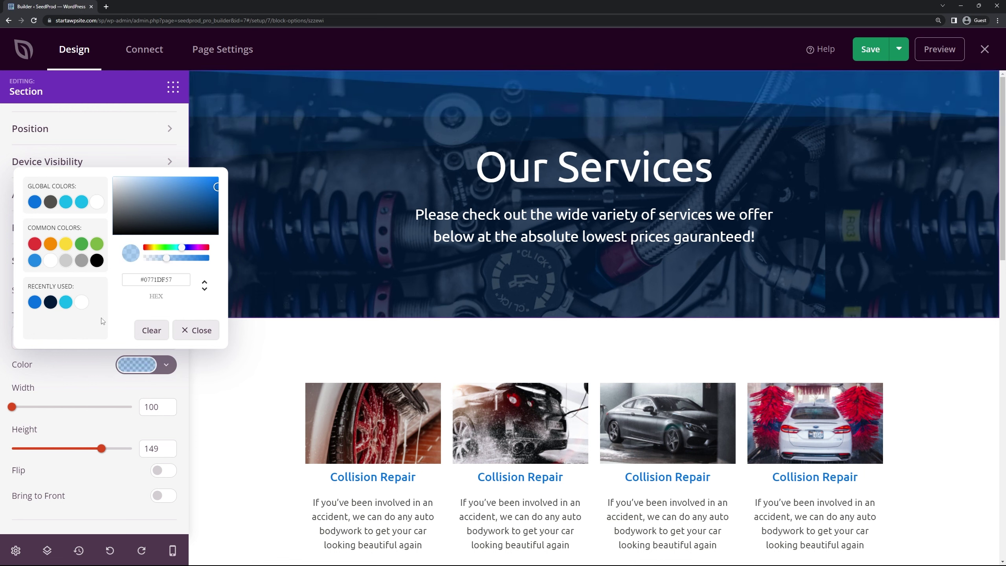
left_click(88, 363)
left_click(66, 339)
left_click(103, 337)
left_click(538, 281)
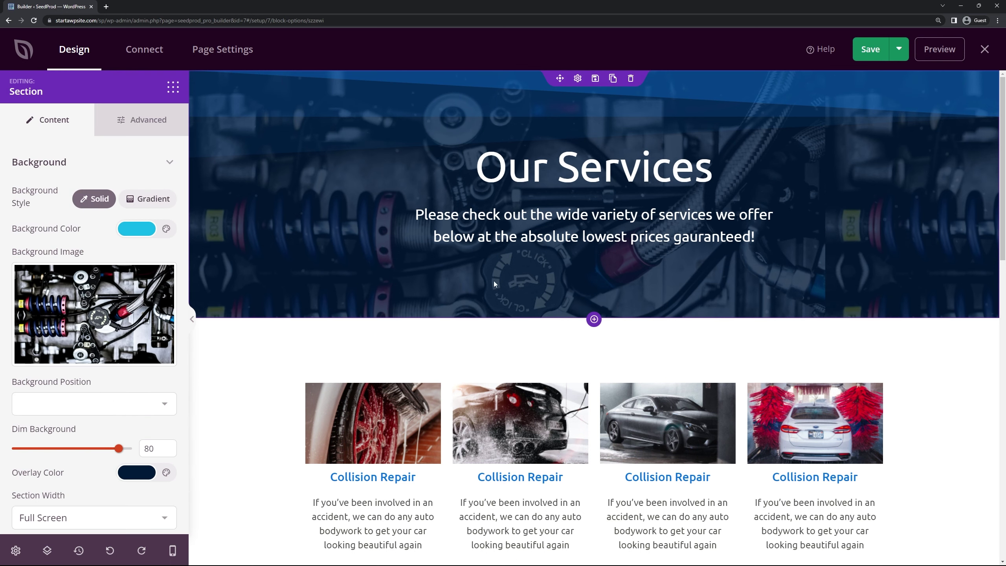
Check the first service image and cards section settings, then open the Blocks panel.
scroll(784, 226, "down", 3)
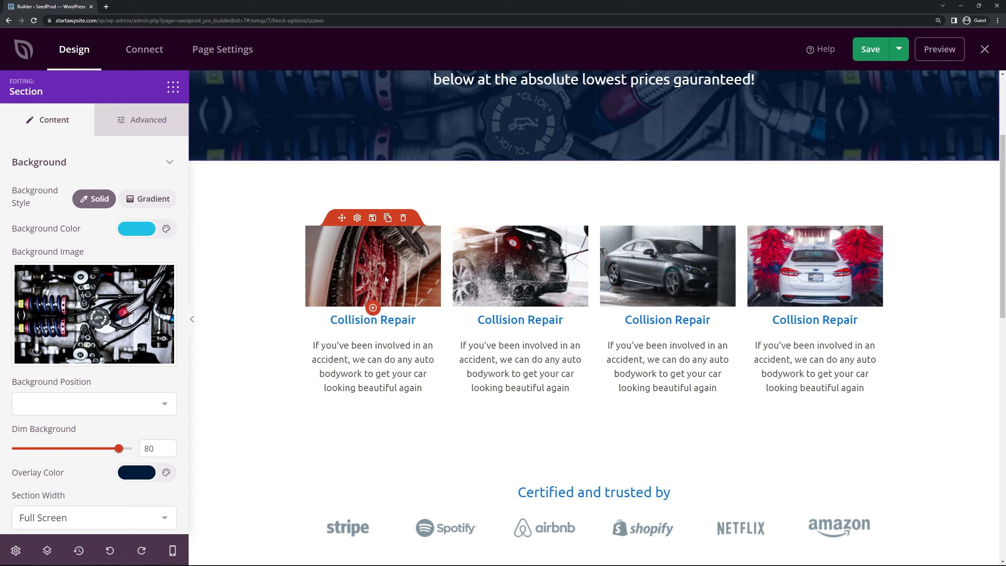
left_click(356, 219)
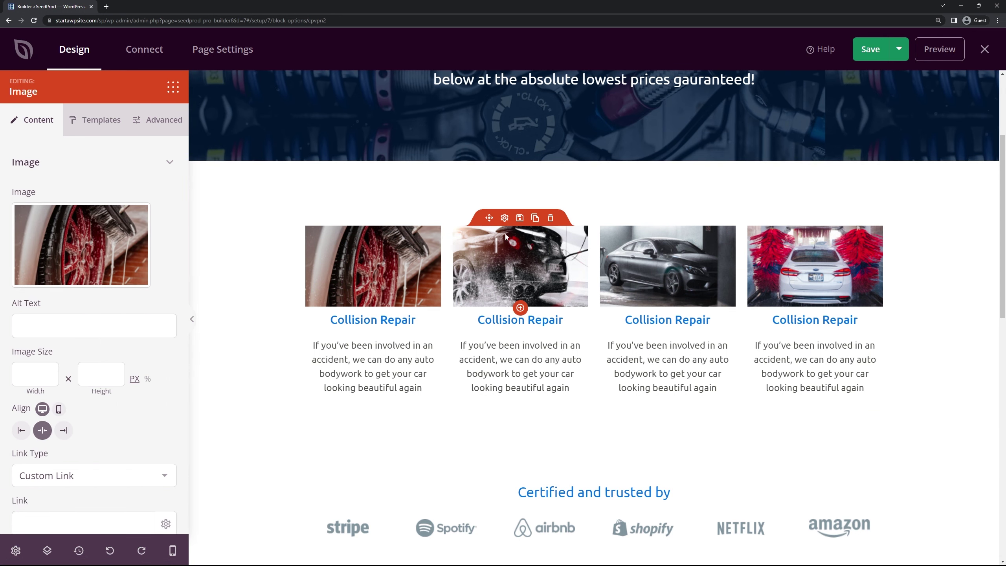
left_click(577, 154)
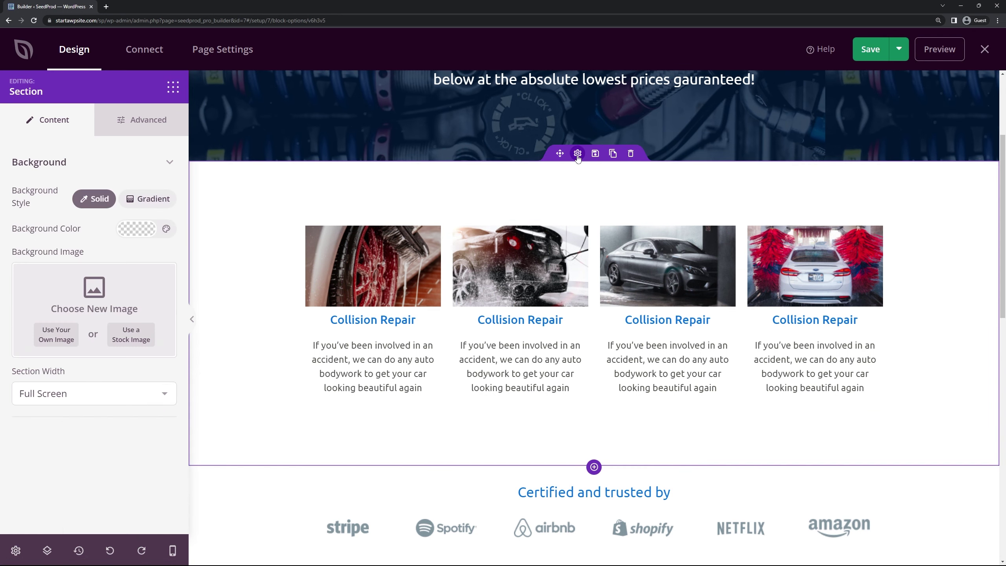
left_click(173, 87)
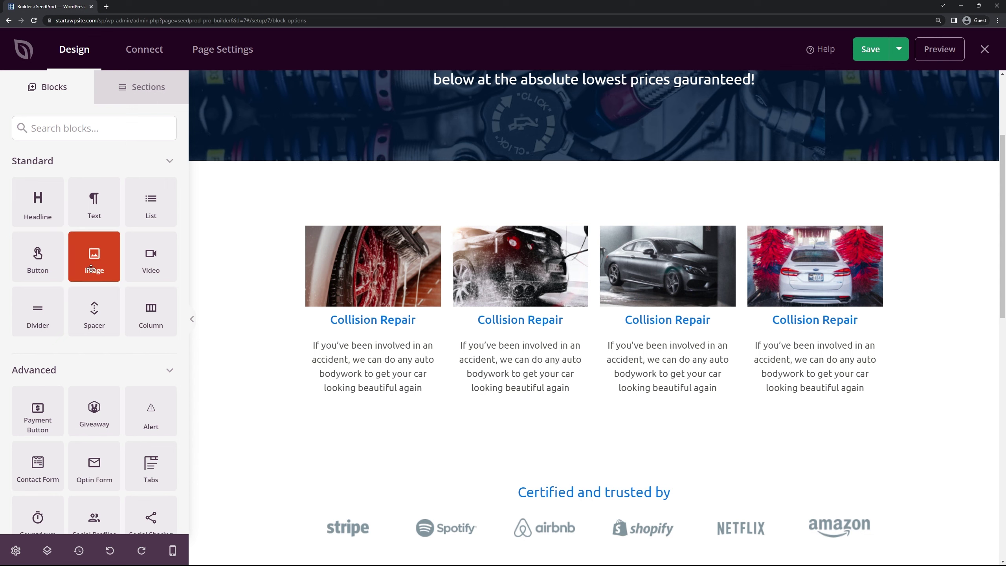
scroll(37, 263, "down", 10)
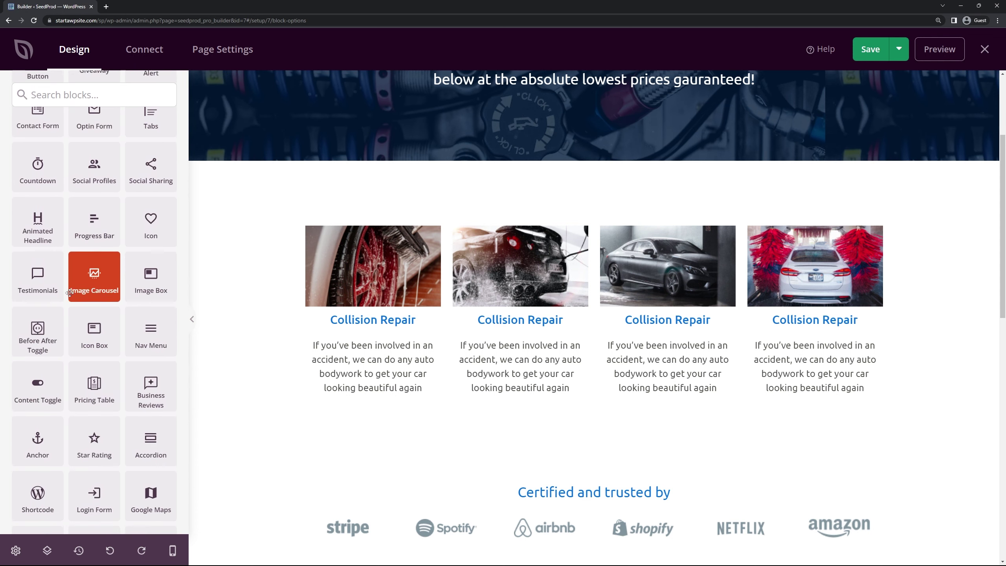
scroll(91, 293, "up", 10)
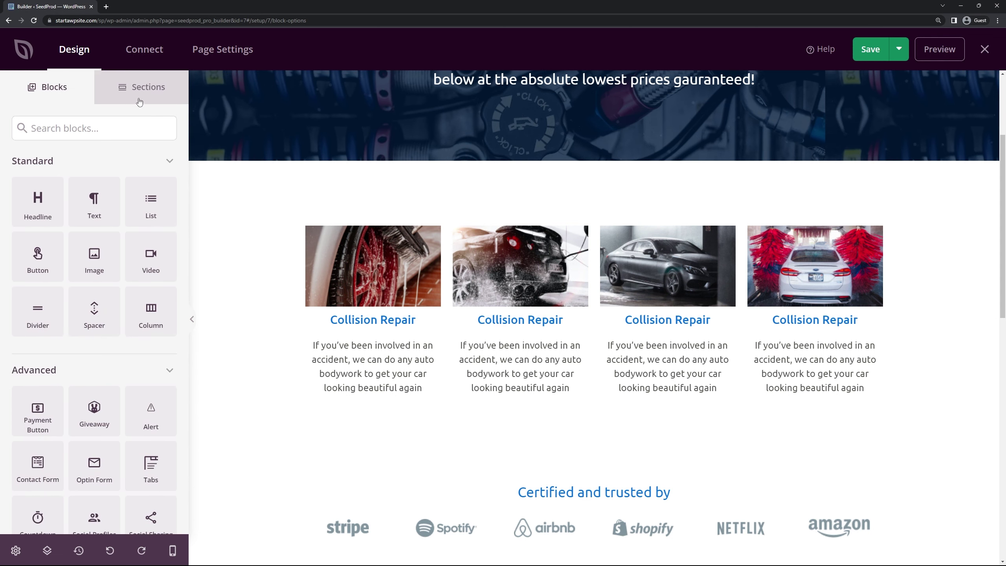
Insert the Call To Action 6 section from the call-to-action section templates.
left_click(143, 98)
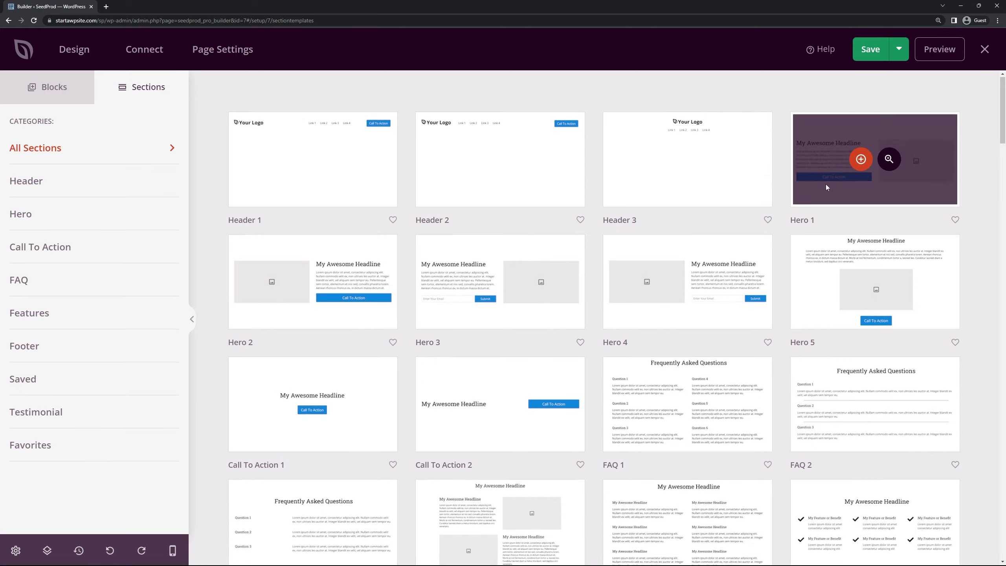
scroll(901, 214, "down", 10)
scroll(922, 258, "down", 20)
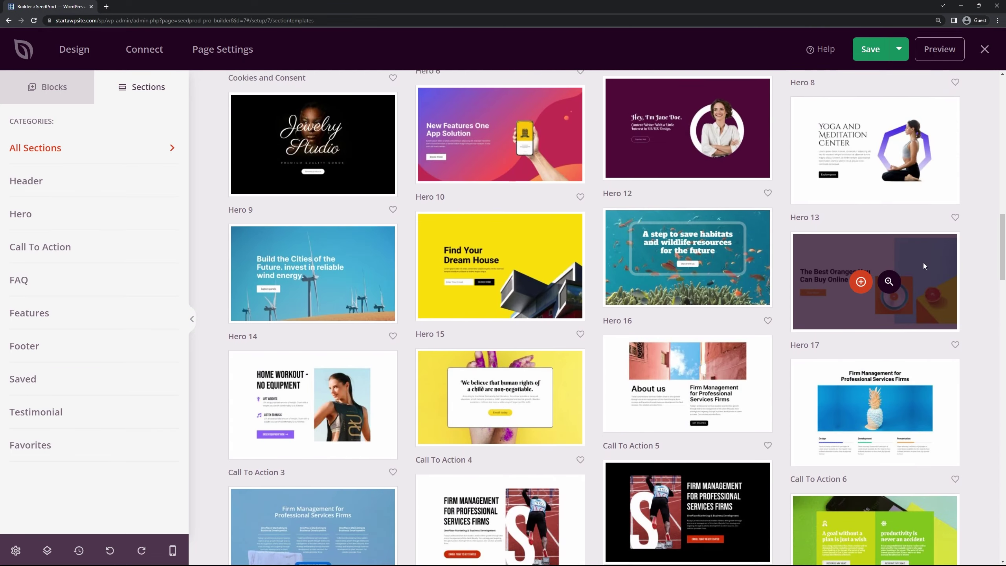
scroll(924, 274, "down", 12)
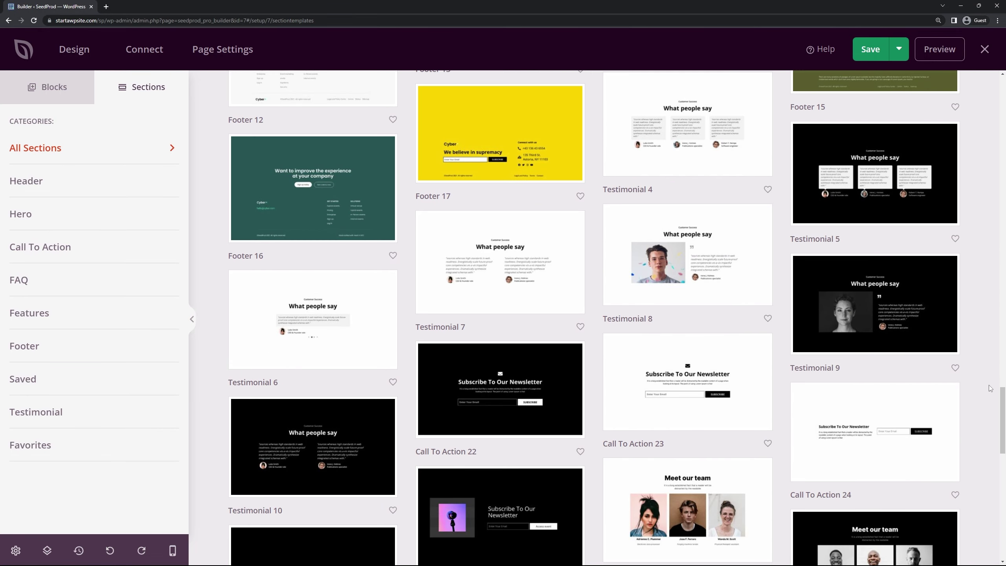
scroll(989, 388, "down", 10)
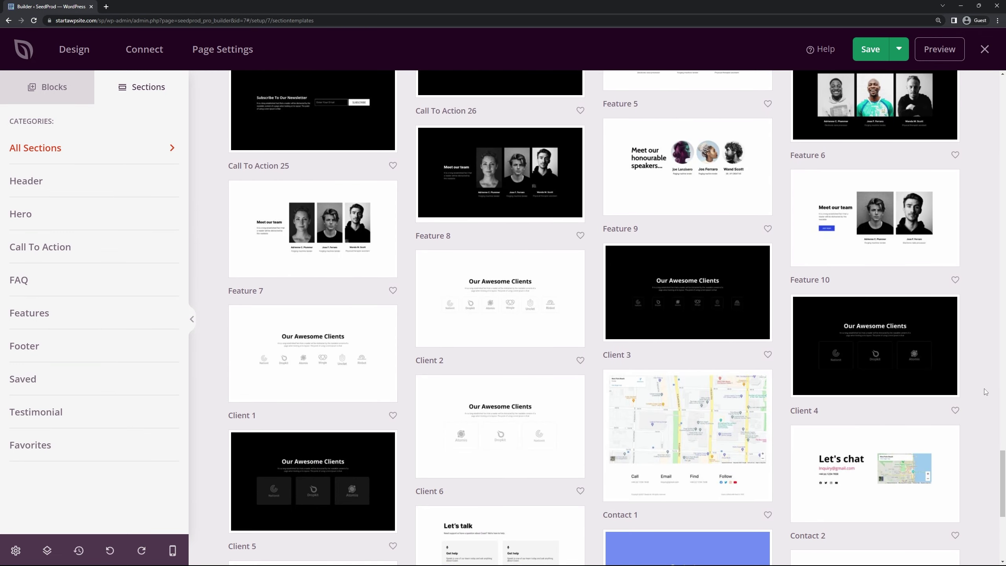
scroll(984, 389, "down", 5)
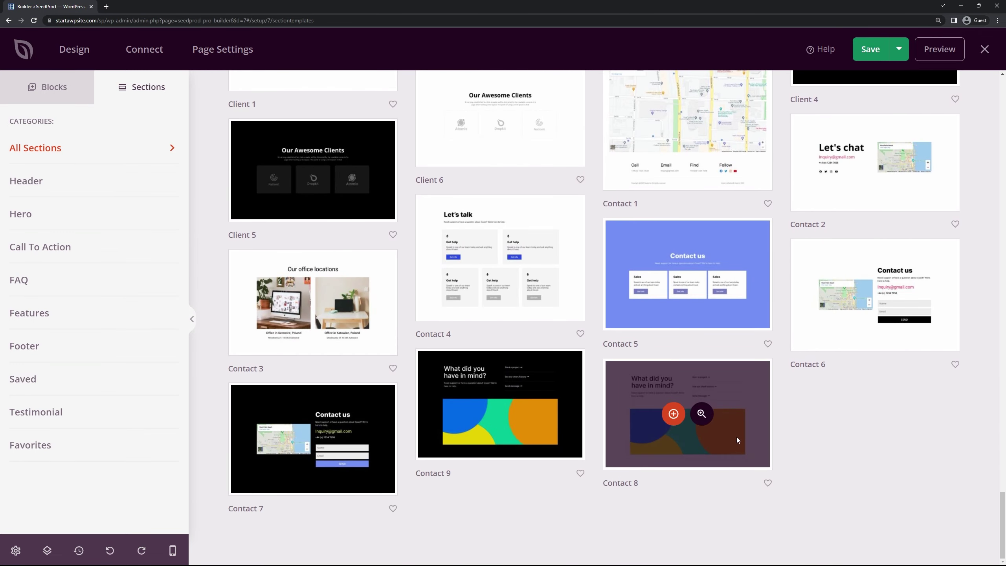
left_click(43, 248)
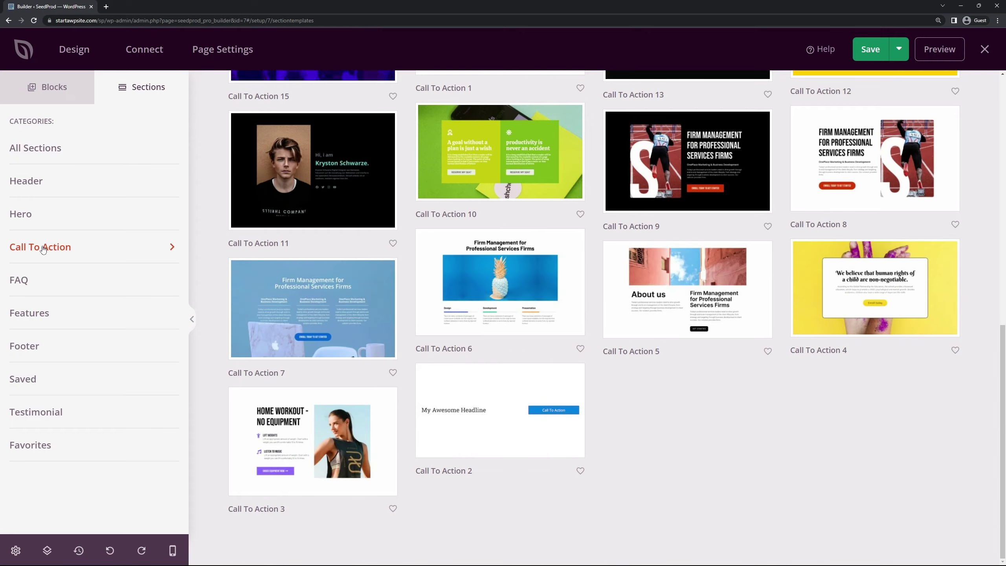
mouse_move(435, 293)
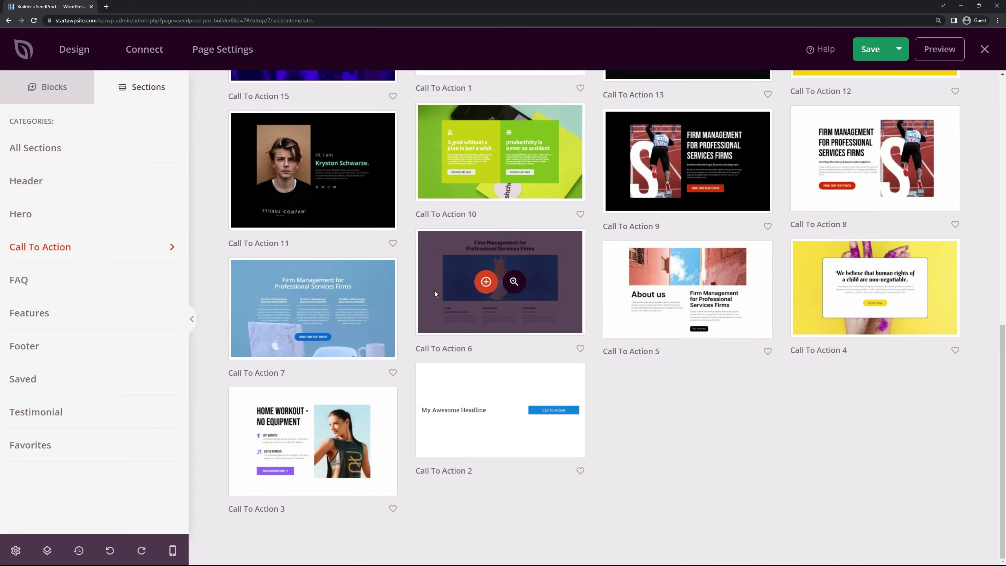
left_click(486, 281)
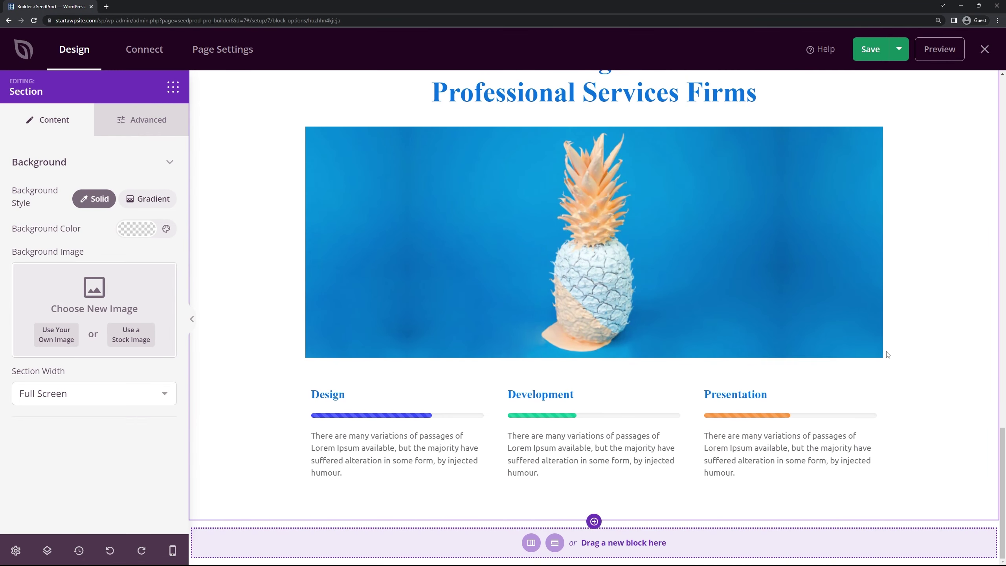
scroll(644, 326, "up", 2)
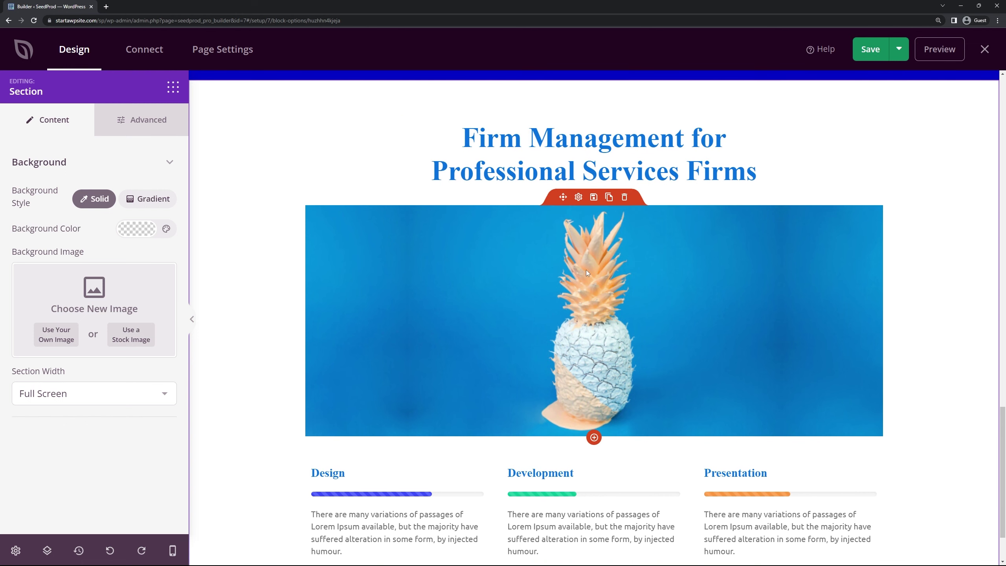
scroll(587, 273, "down", 2)
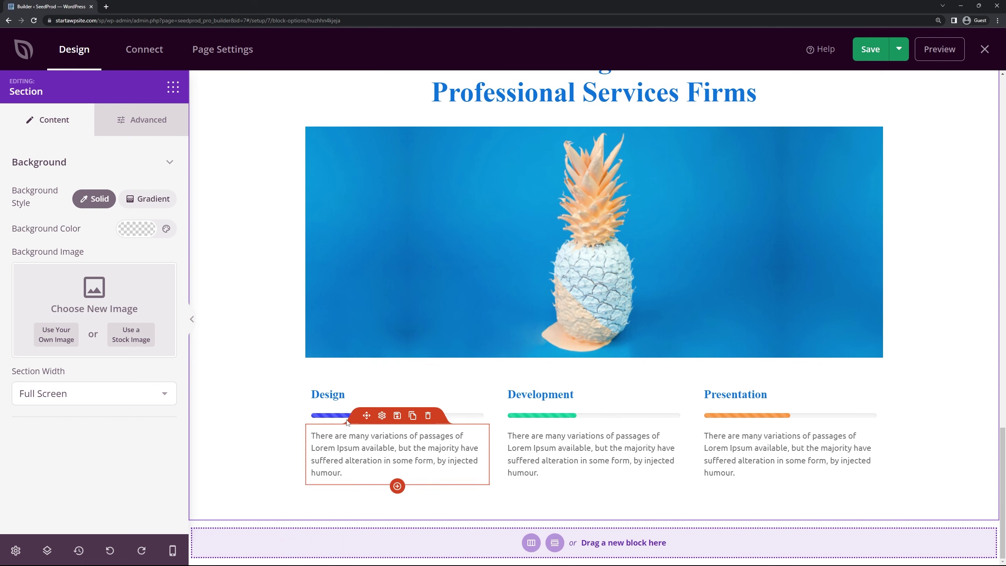
scroll(399, 324, "up", 4)
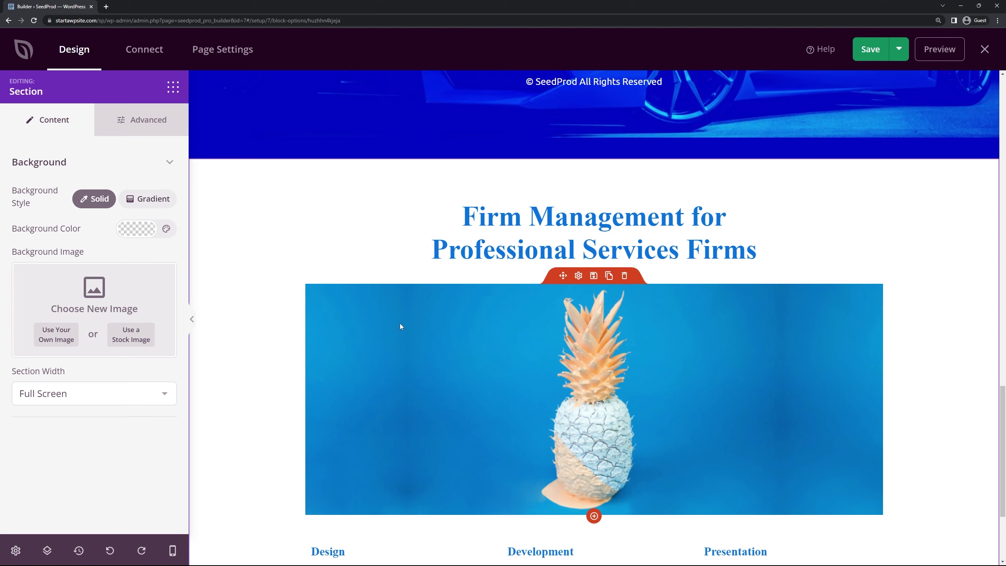
Delete the inserted Firm Management section via Layout Navigation and confirm the deletion.
left_click(48, 552)
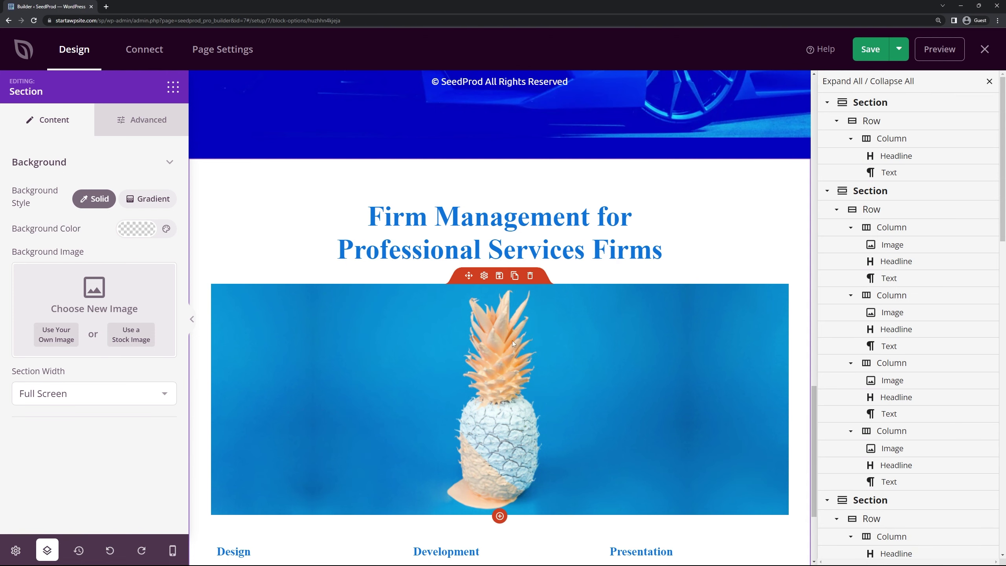
left_click_drag(1002, 126, 991, 371)
scroll(990, 364, "down", 5)
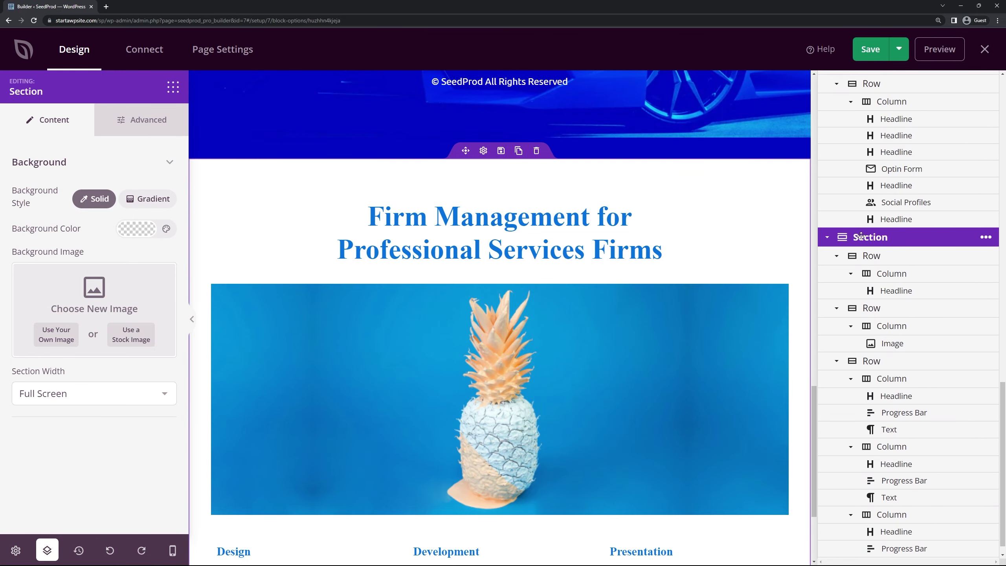
left_click_drag(861, 235, 864, 412)
left_click(533, 151)
left_click(473, 312)
scroll(436, 317, "up", 10)
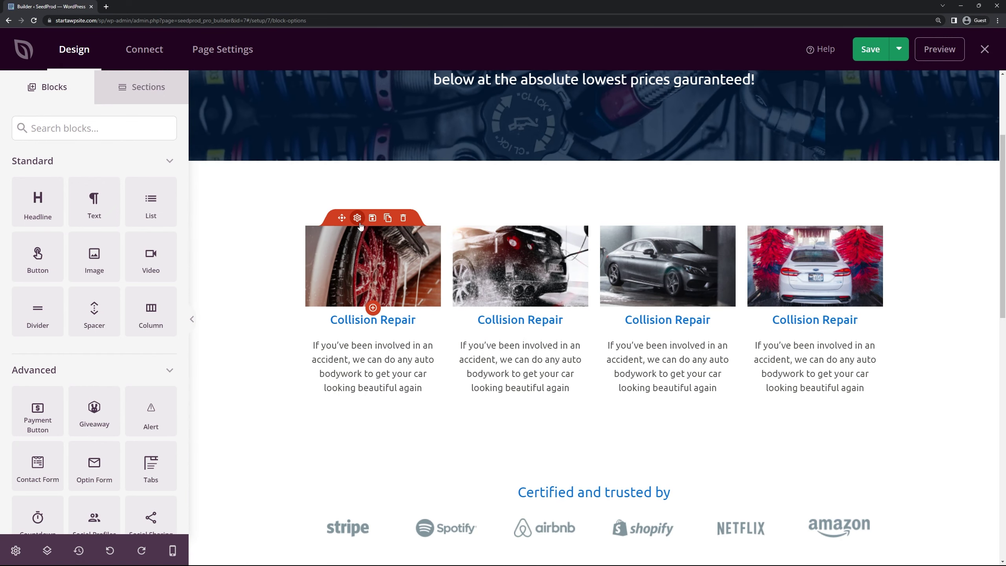
Review the first card image's settings, keeping Link Type as Custom Link with an empty link.
left_click(357, 218)
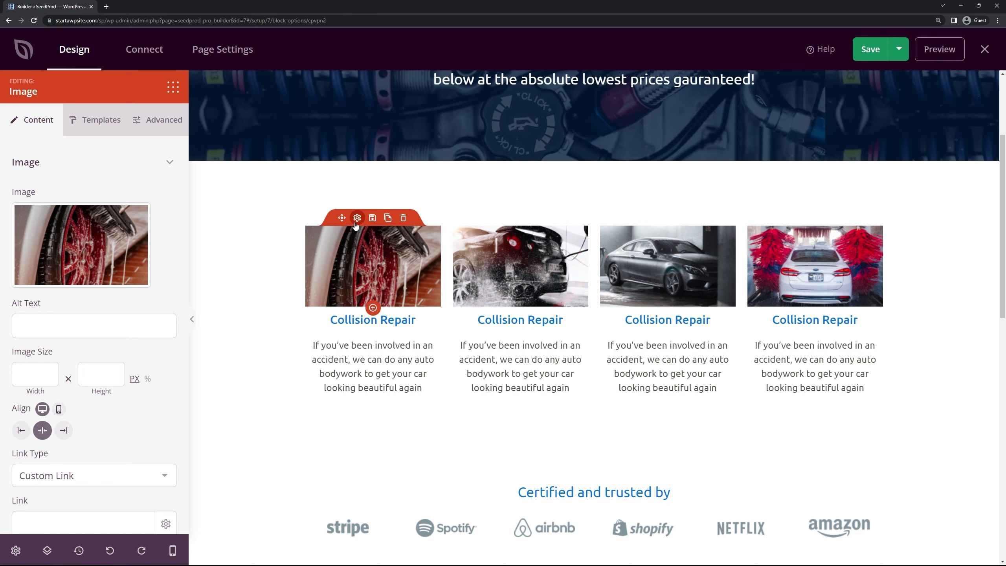
left_click(99, 246)
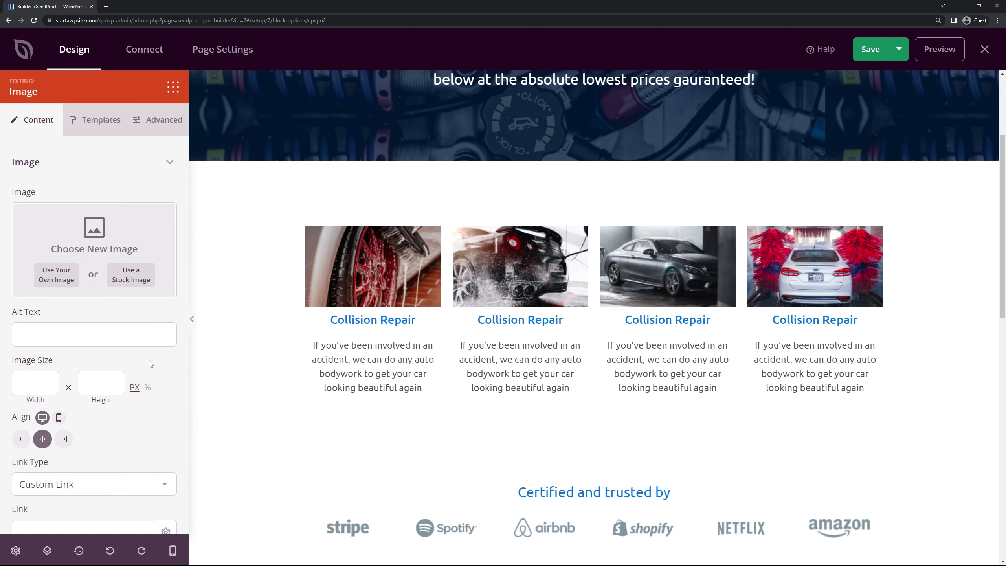
scroll(150, 363, "down", 1)
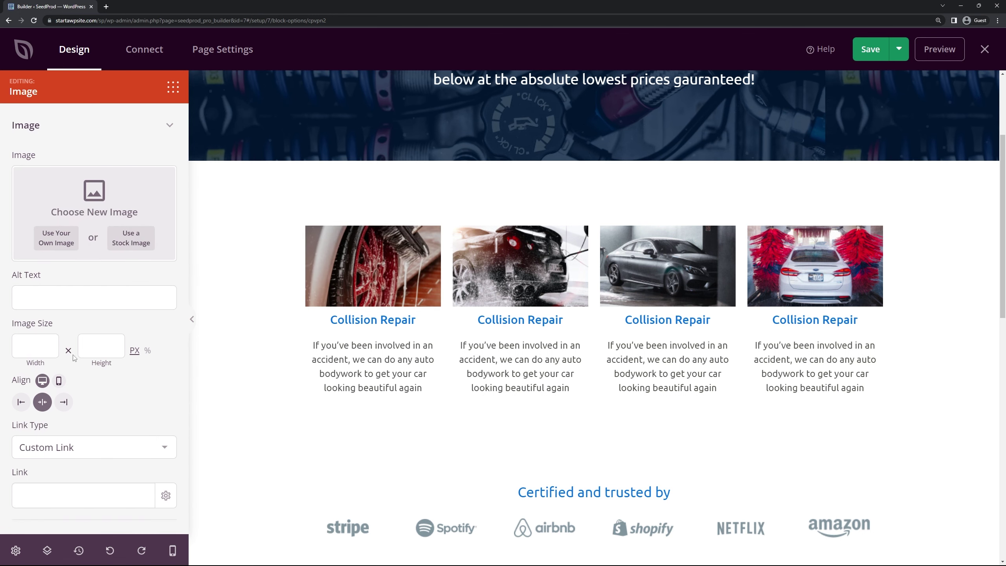
left_click(52, 449)
left_click(75, 473)
left_click(51, 492)
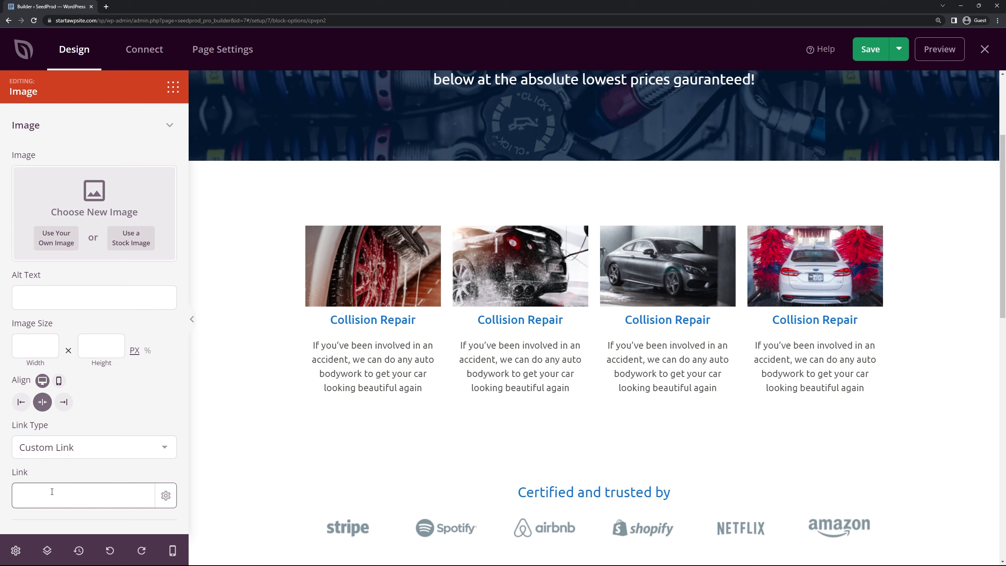
Inspect the first card's Collision Repair headline and description settings.
left_click(359, 308)
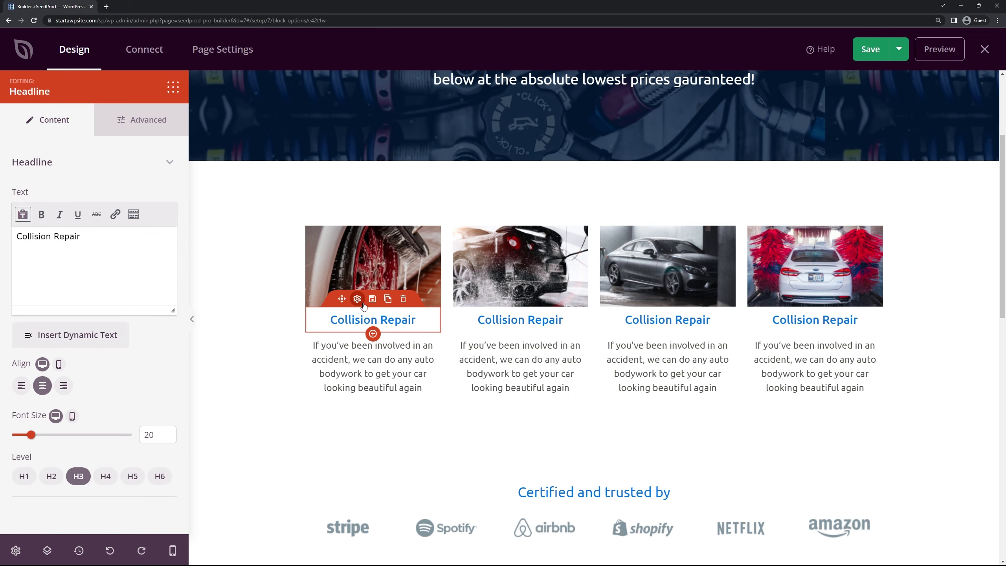
left_click_drag(110, 237, 9, 237)
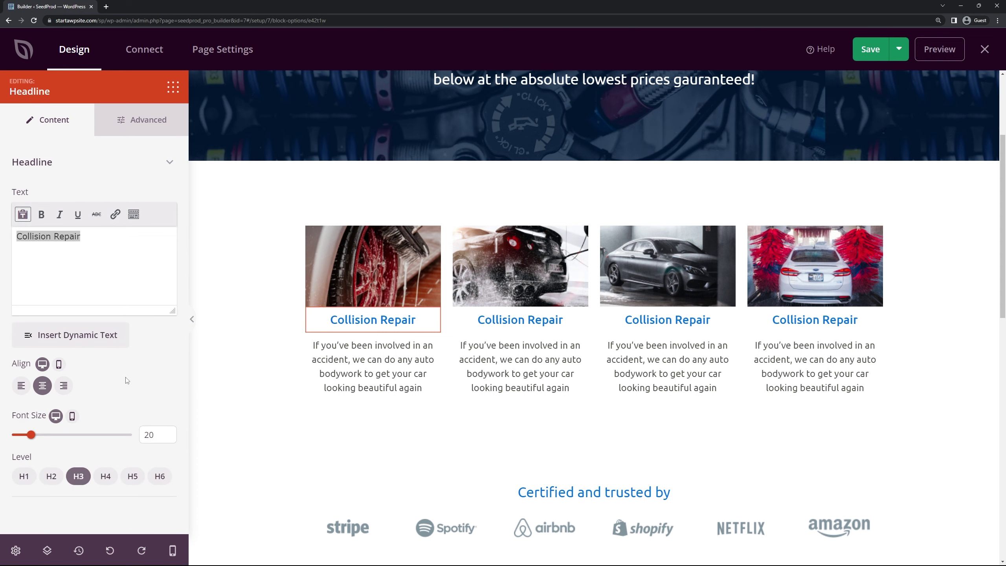
left_click(143, 121)
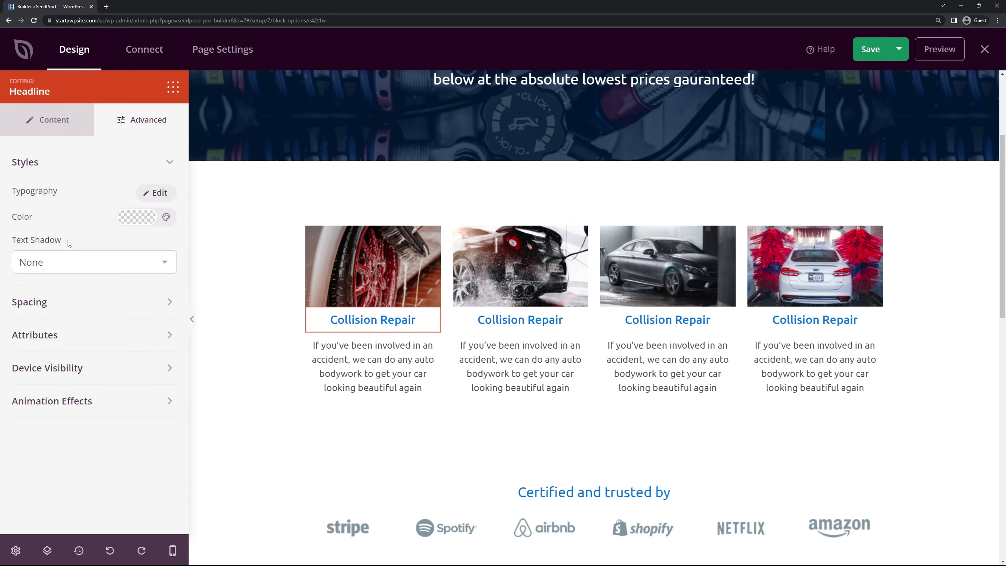
scroll(366, 356, "up", 3)
scroll(366, 359, "down", 3)
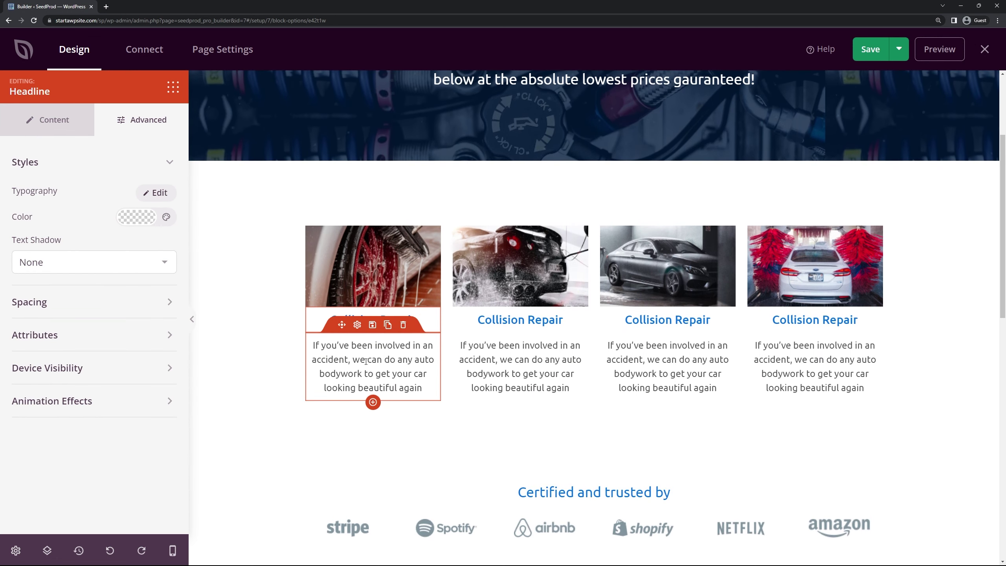
left_click(358, 327)
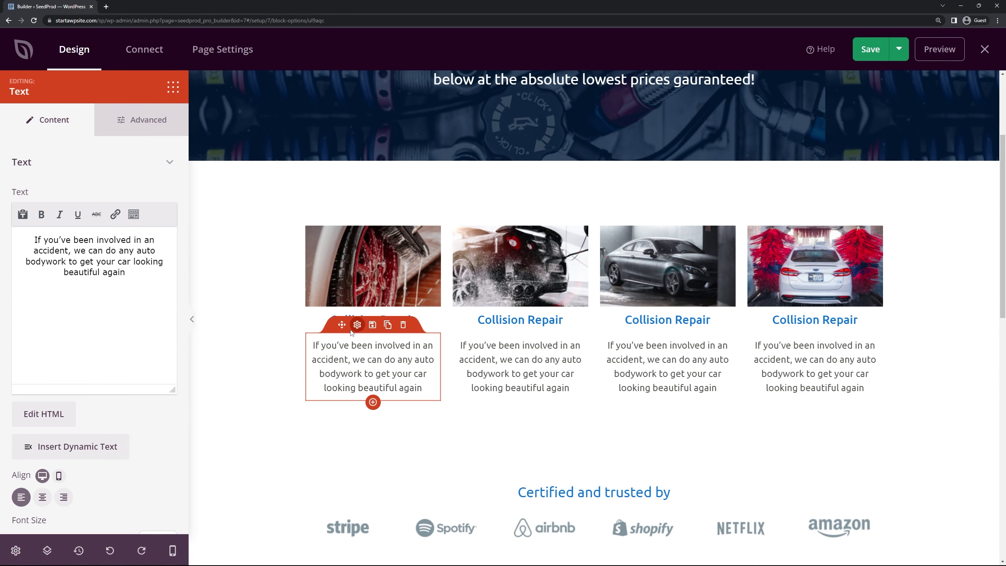
Drag a Button block below the first card's description and label it Order Now.
left_click(173, 88)
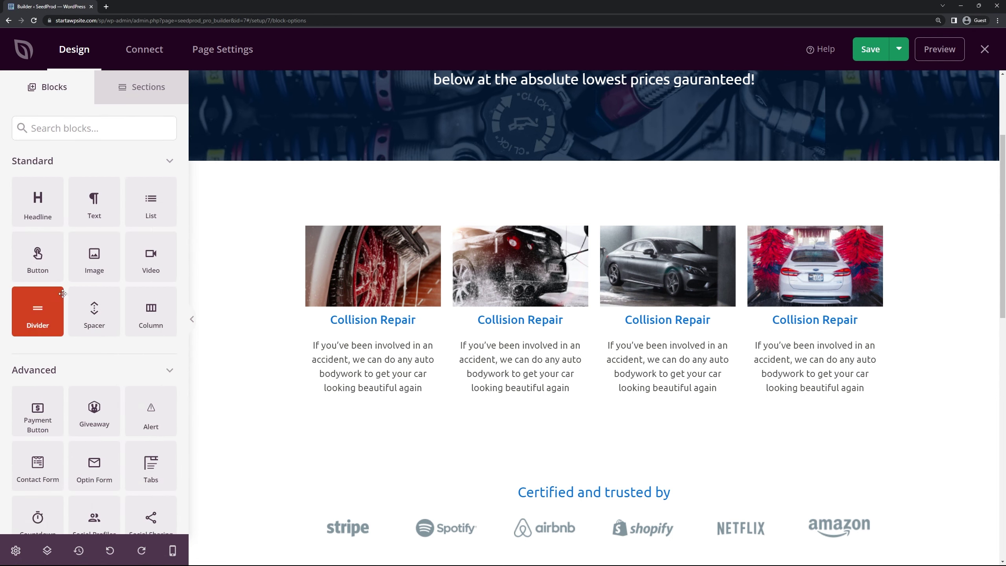
left_click_drag(38, 255, 395, 424)
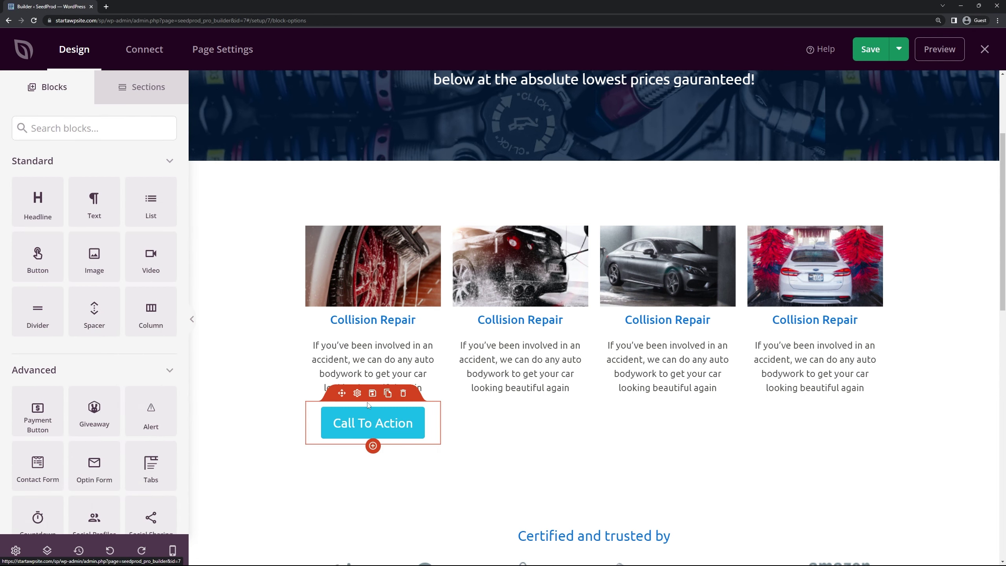
left_click(357, 393)
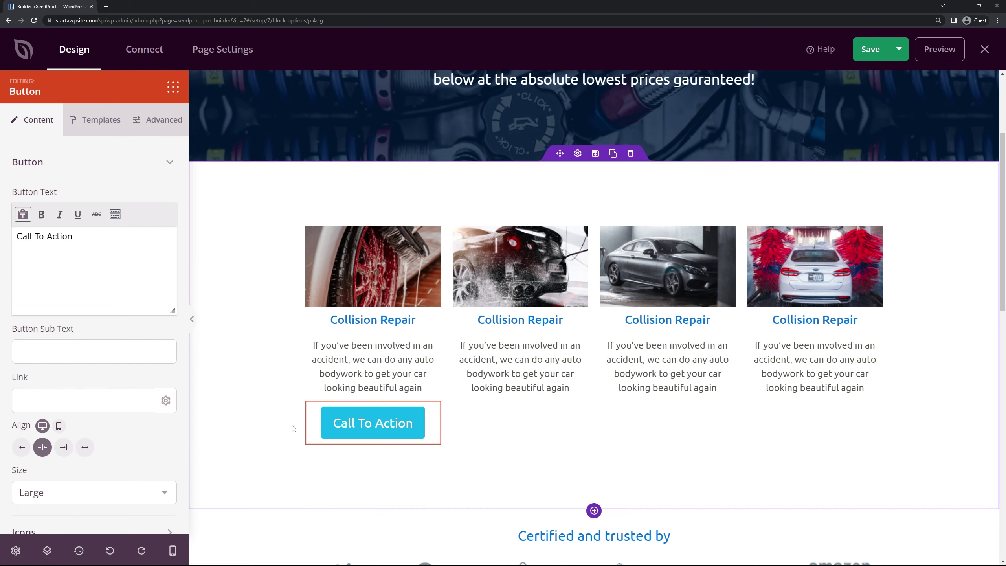
triple_click(105, 235)
type("Order Now")
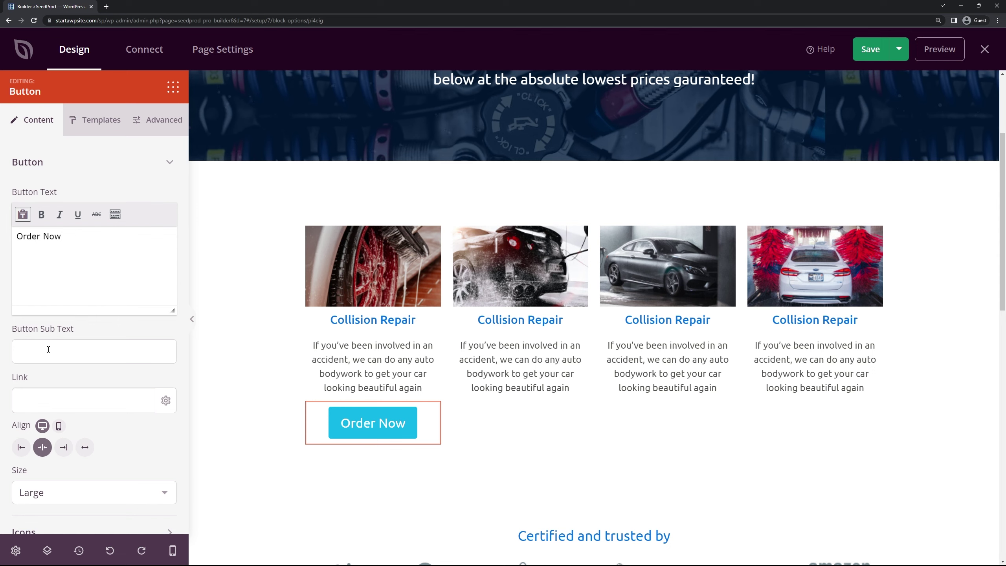
Set the Order Now button size to Medium and expand its icon options.
left_click(63, 344)
scroll(69, 343, "down", 1)
left_click(23, 348)
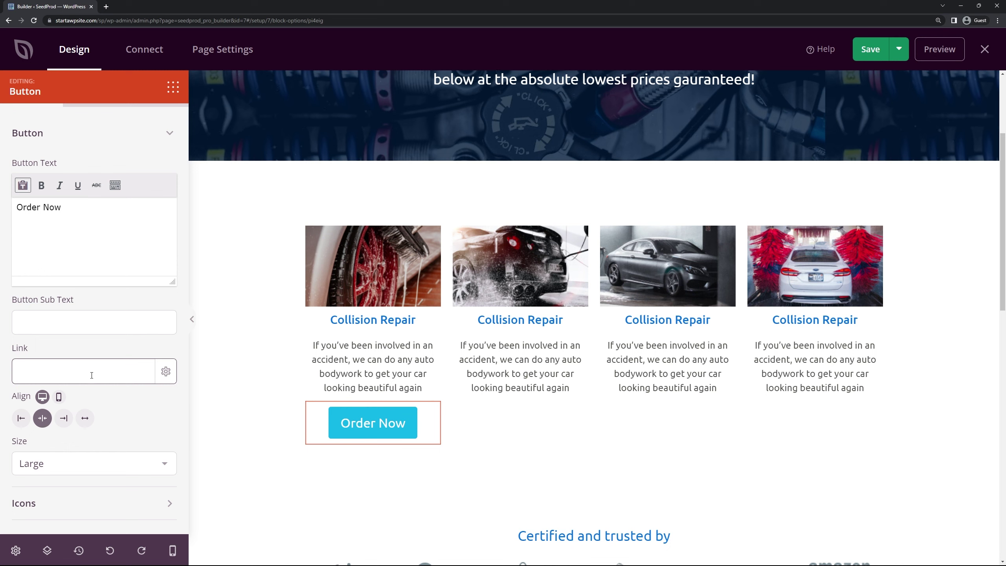
left_click(120, 464)
left_click(63, 482)
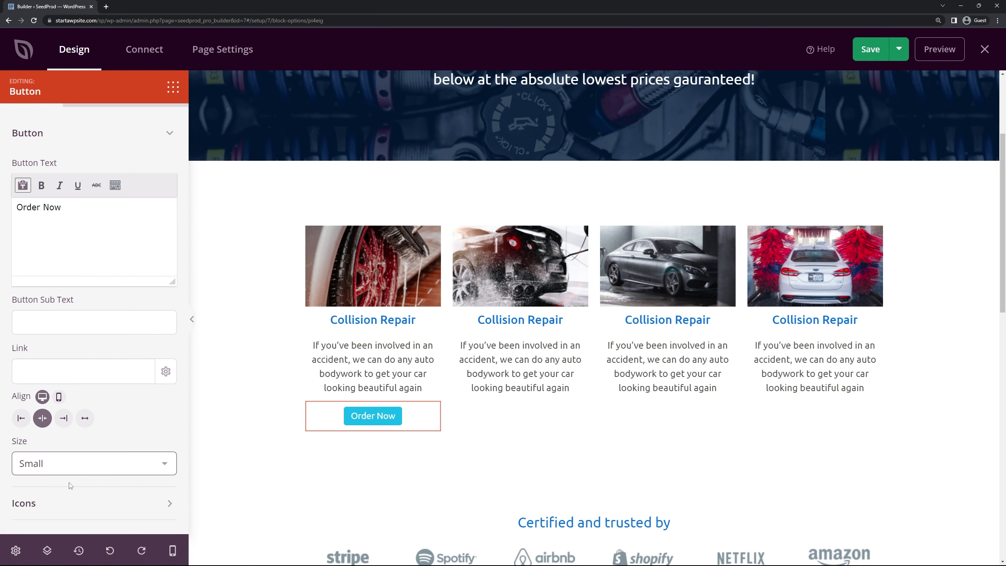
left_click(82, 468)
left_click(66, 495)
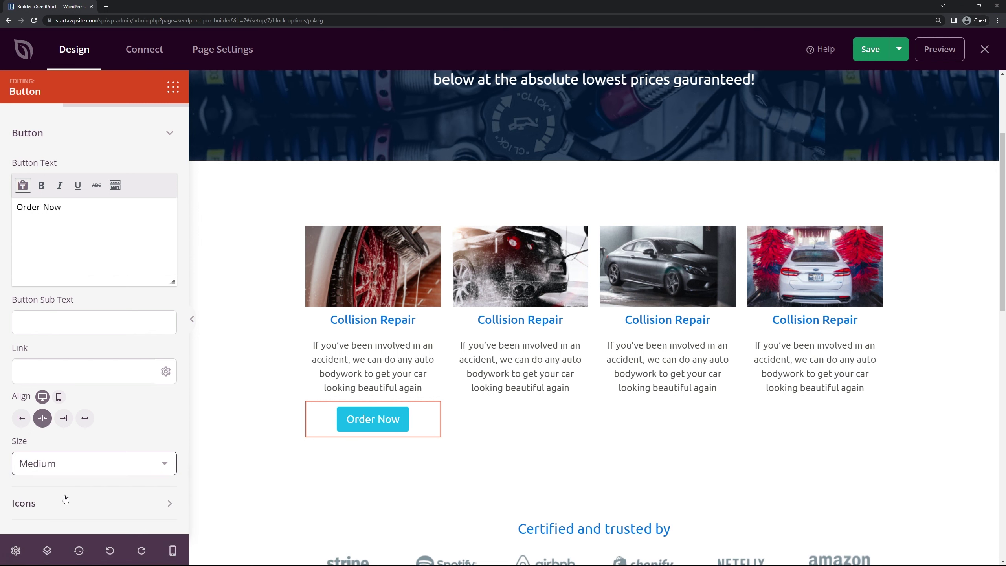
left_click(157, 505)
scroll(107, 426, "down", 5)
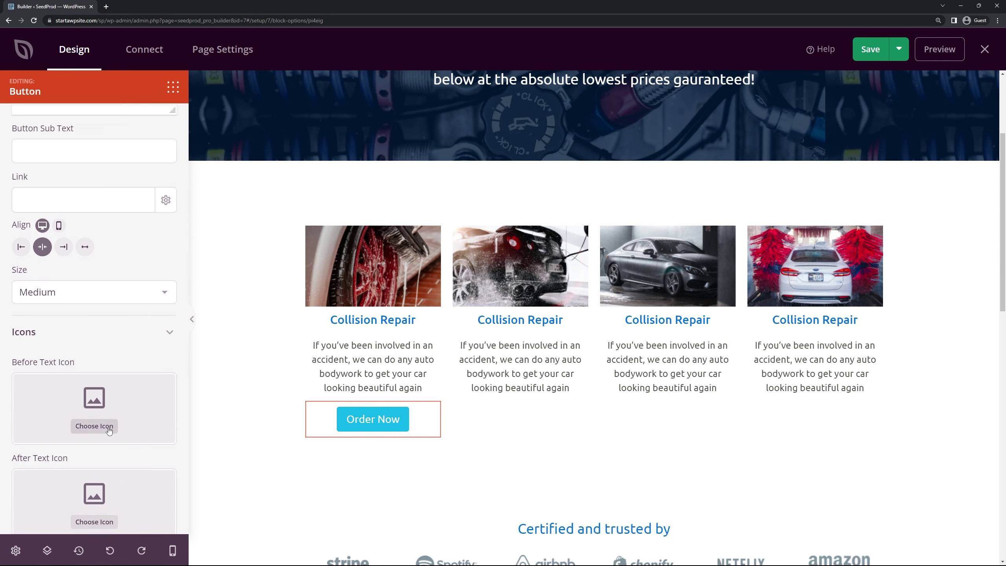
Duplicate the Order Now button so all four Collision Repair cards show matching buttons.
key("Delete")
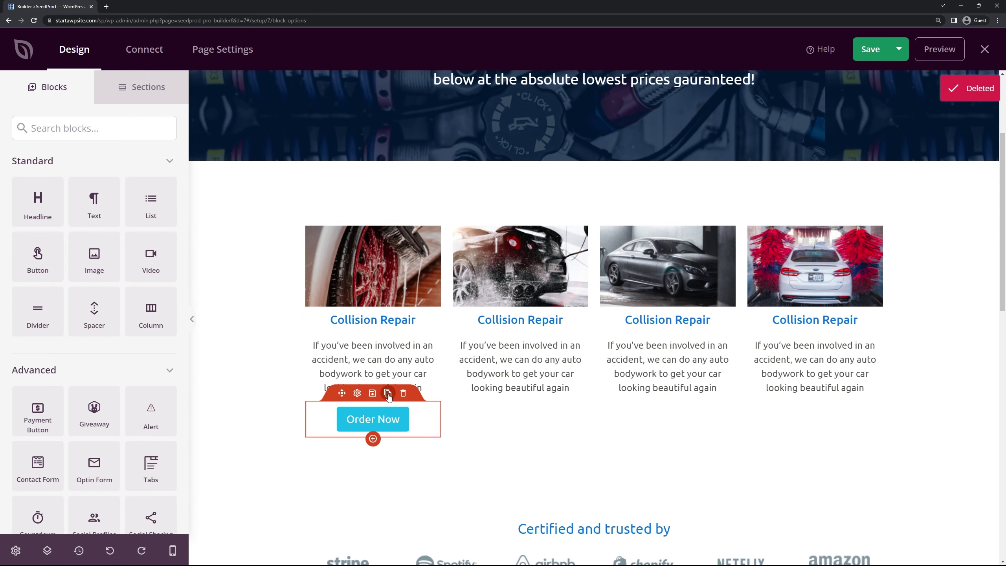
left_click_drag(368, 420, 832, 430)
left_click(535, 394)
scroll(460, 436, "up", 1)
scroll(495, 396, "down", 5)
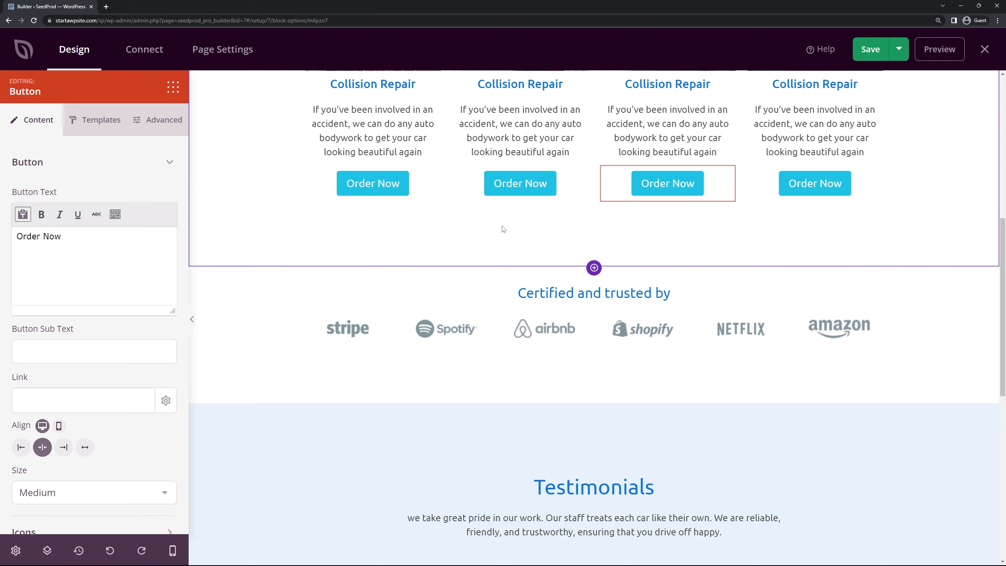
scroll(501, 238, "down", 4)
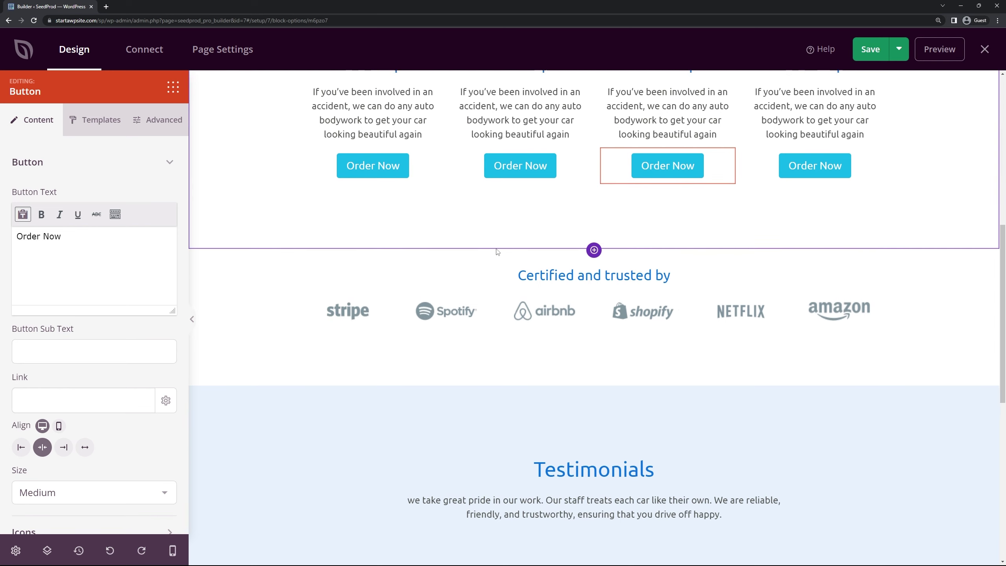
scroll(649, 339, "down", 7)
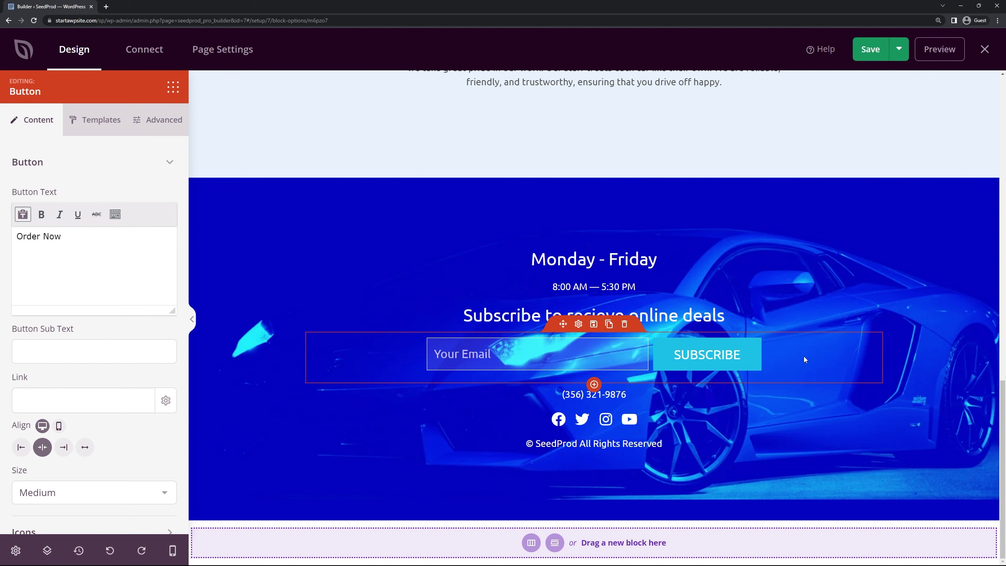
Select the footer section, remove its background image, then undo the removal.
scroll(744, 379, "up", 5)
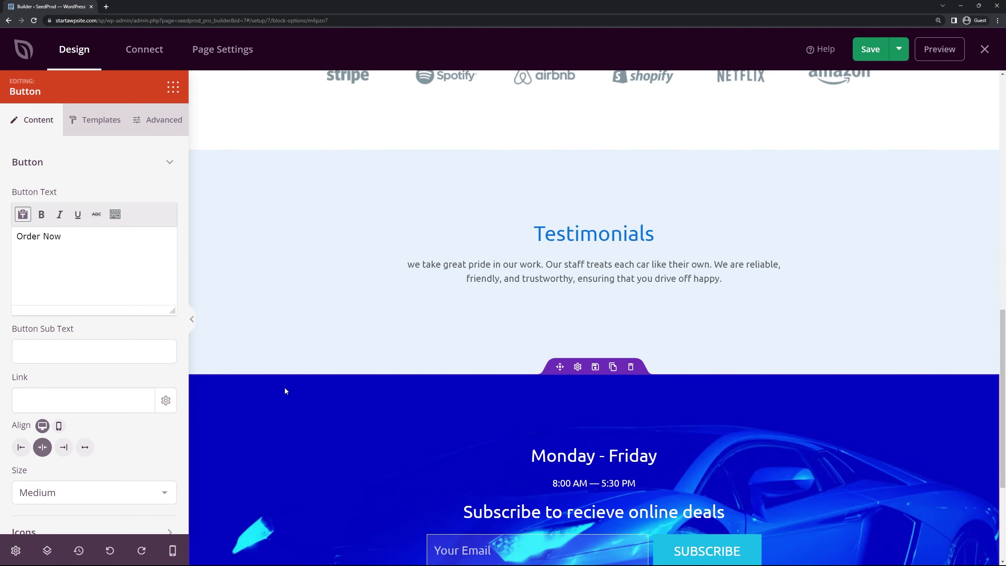
scroll(285, 387, "down", 3)
left_click(259, 272)
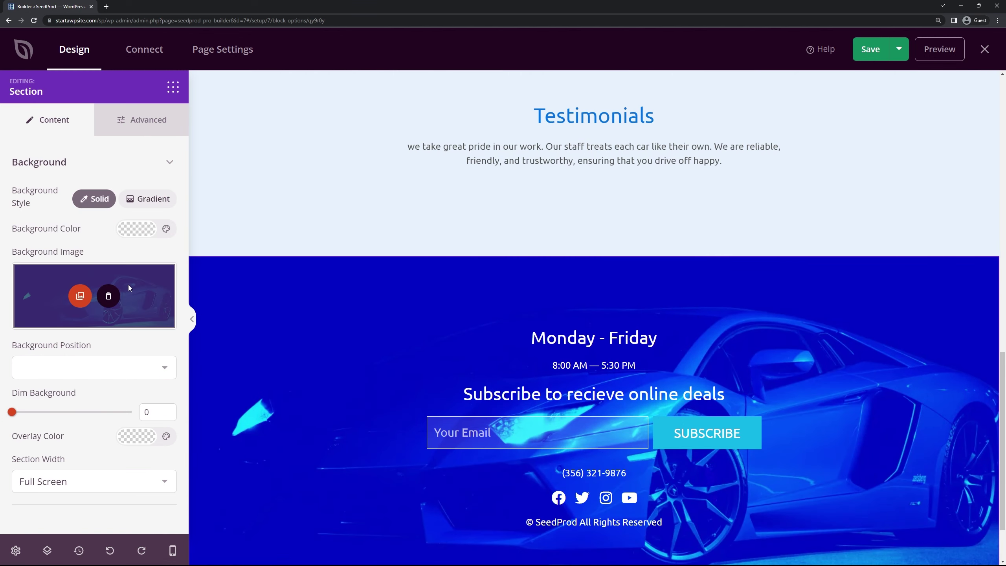
left_click(114, 297)
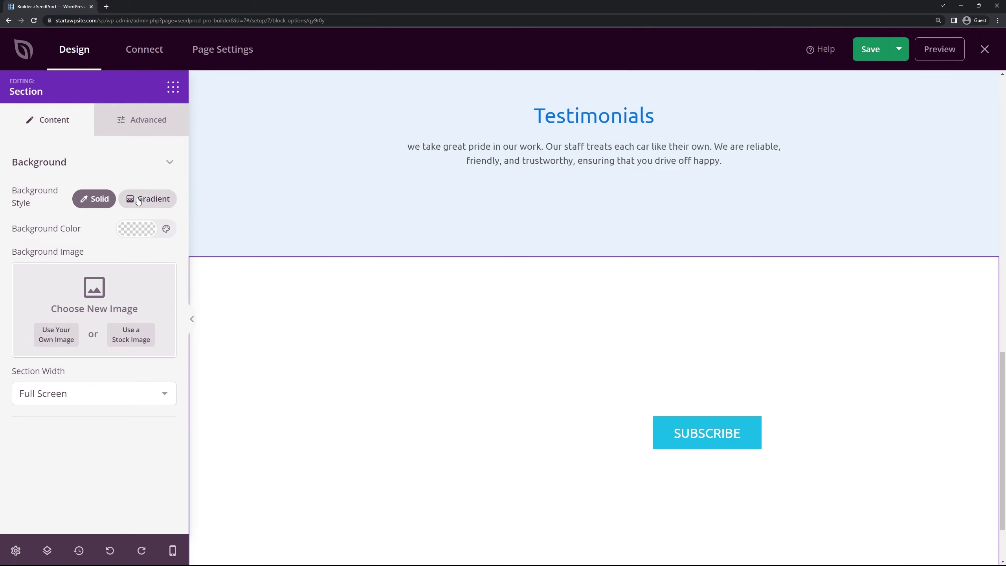
key("ctrl+z")
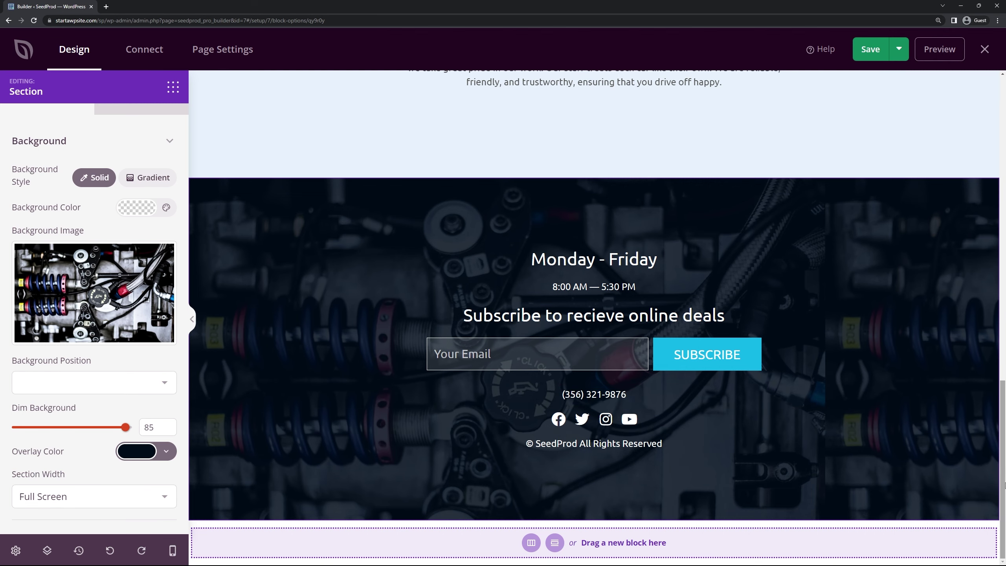
left_click_drag(1001, 447, 1004, 486)
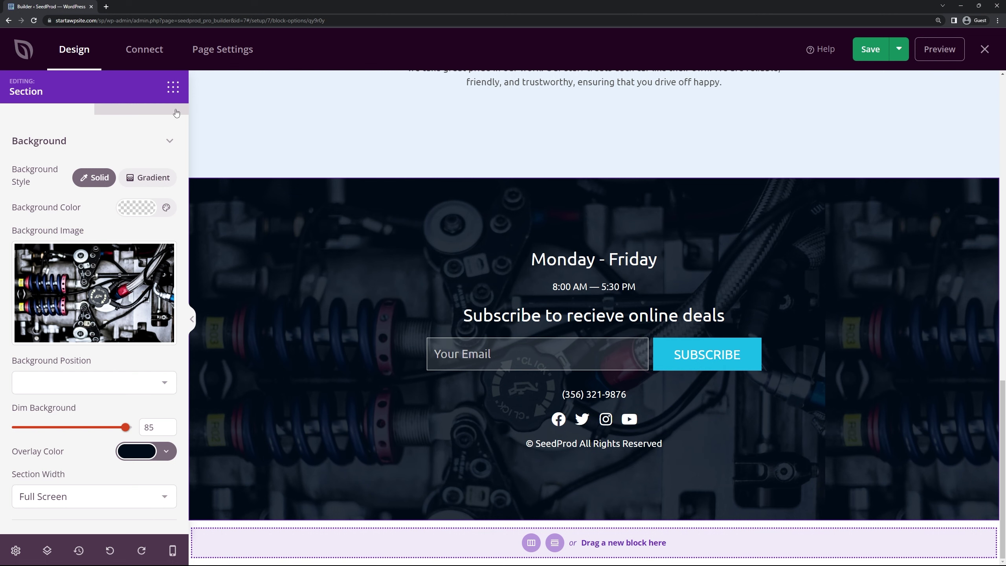
Open Constant Contact's Connect New Account form from the Connect tab, then close it unconnected.
left_click(149, 56)
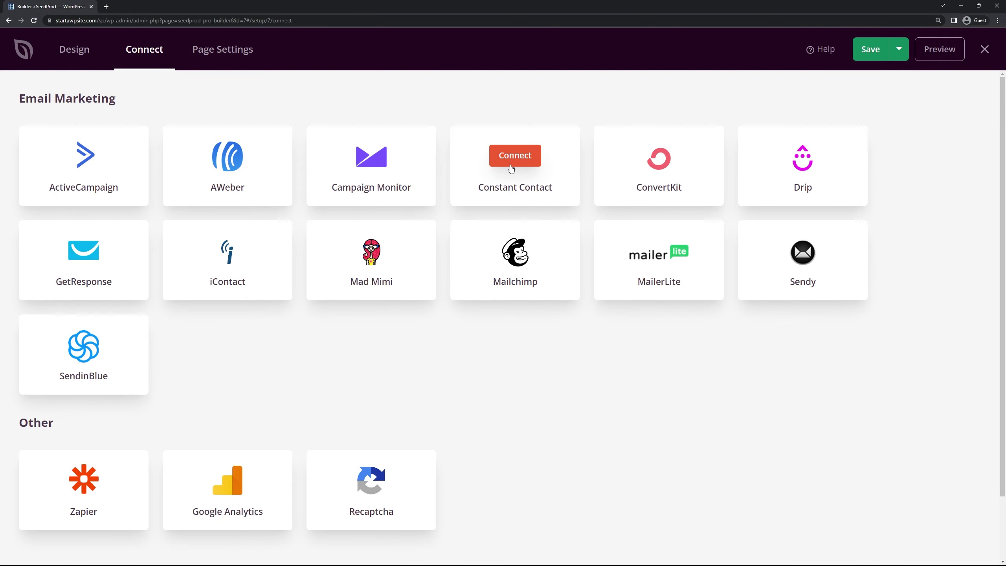
left_click(522, 162)
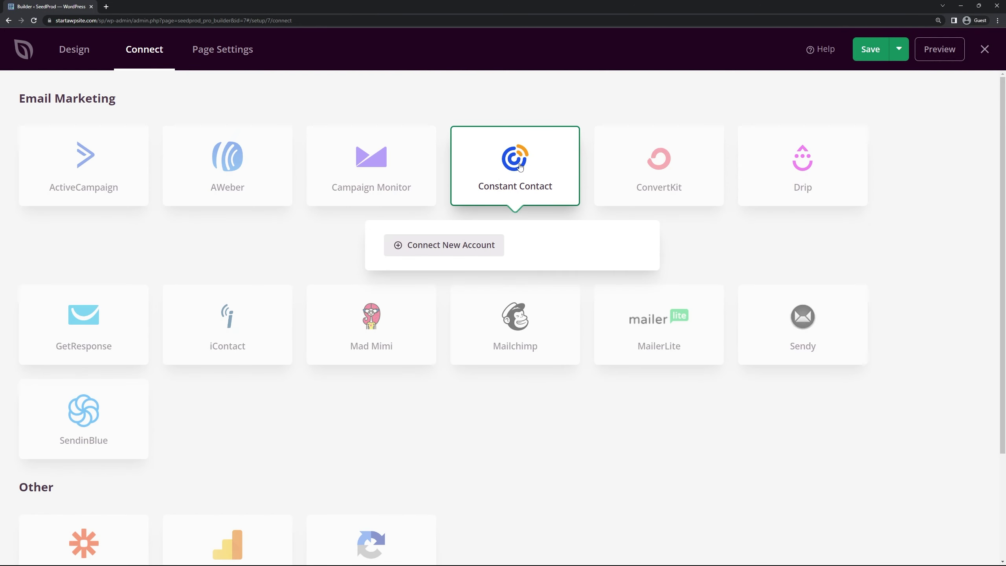
left_click(442, 246)
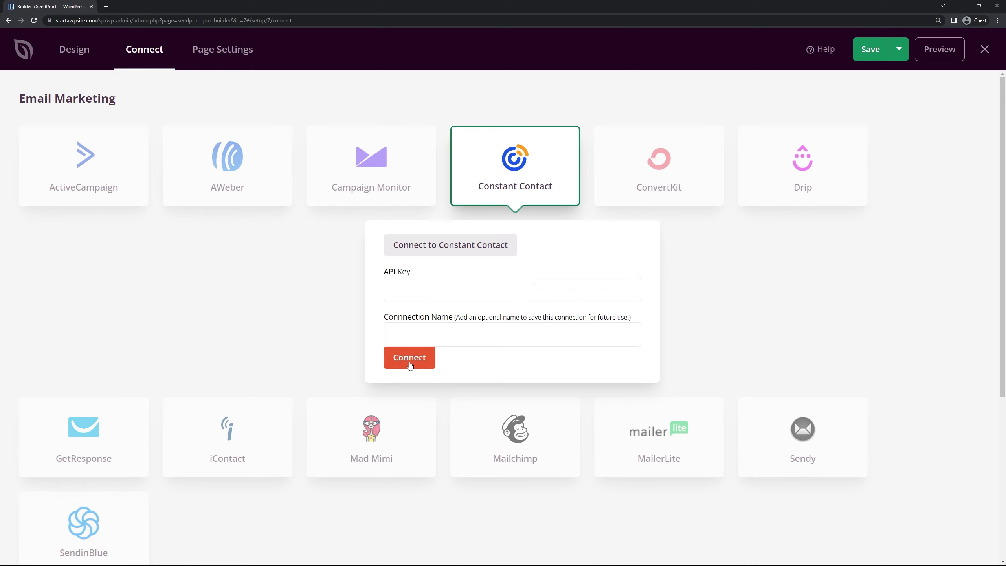
left_click(528, 176)
Review the page's general, SEO, Analytics, Scripts and Custom Domain settings.
left_click(219, 50)
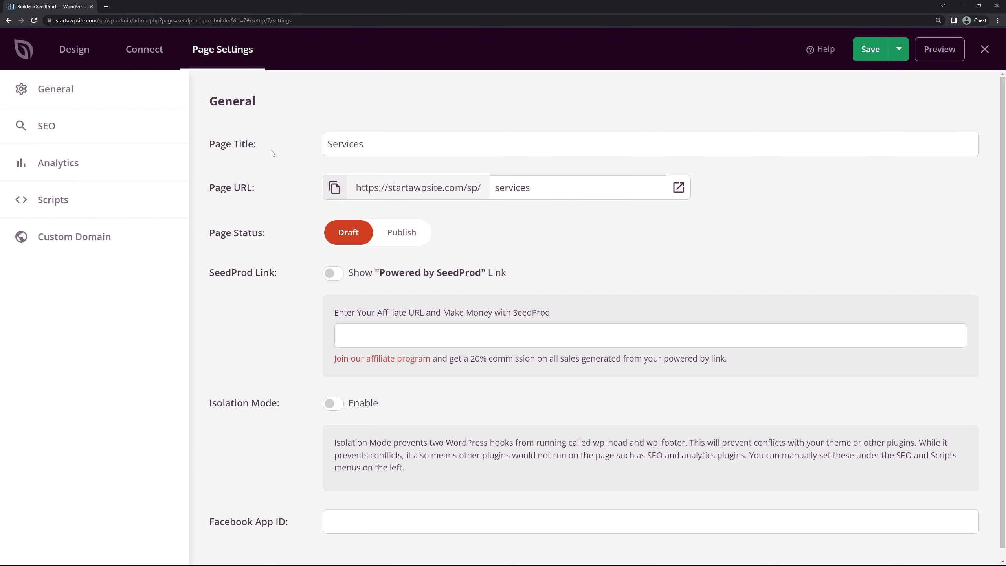
scroll(263, 190, "down", 1)
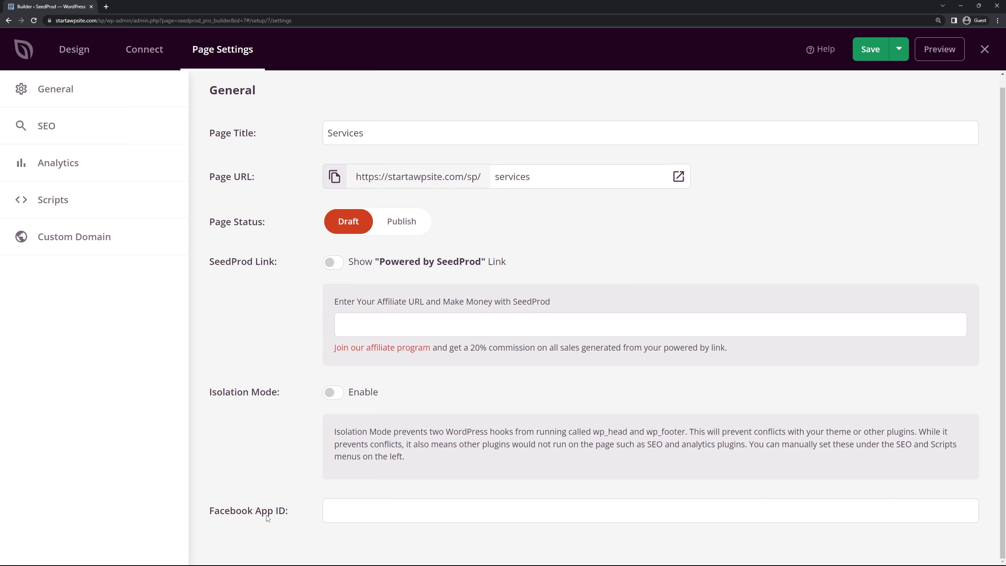
left_click(73, 130)
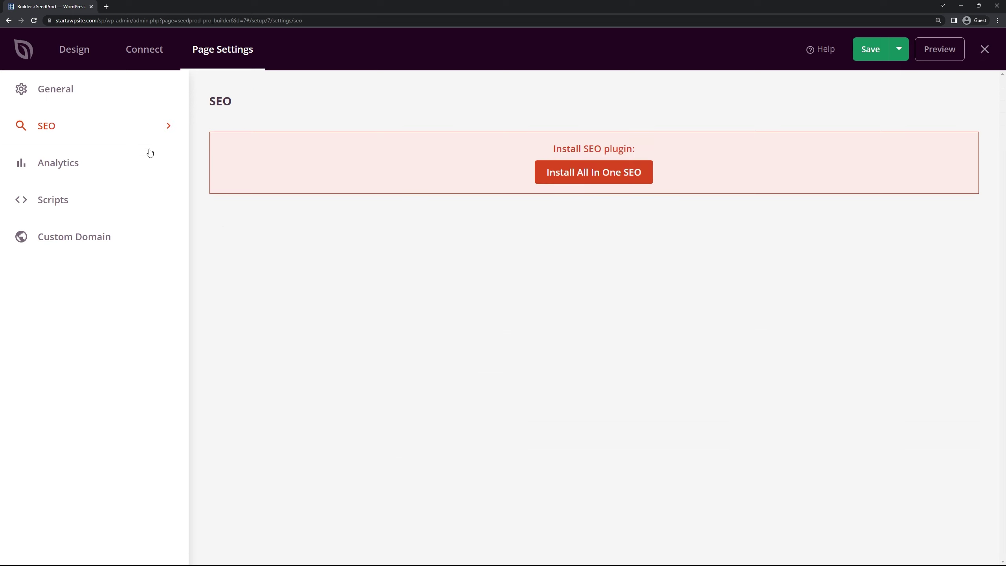
left_click(61, 164)
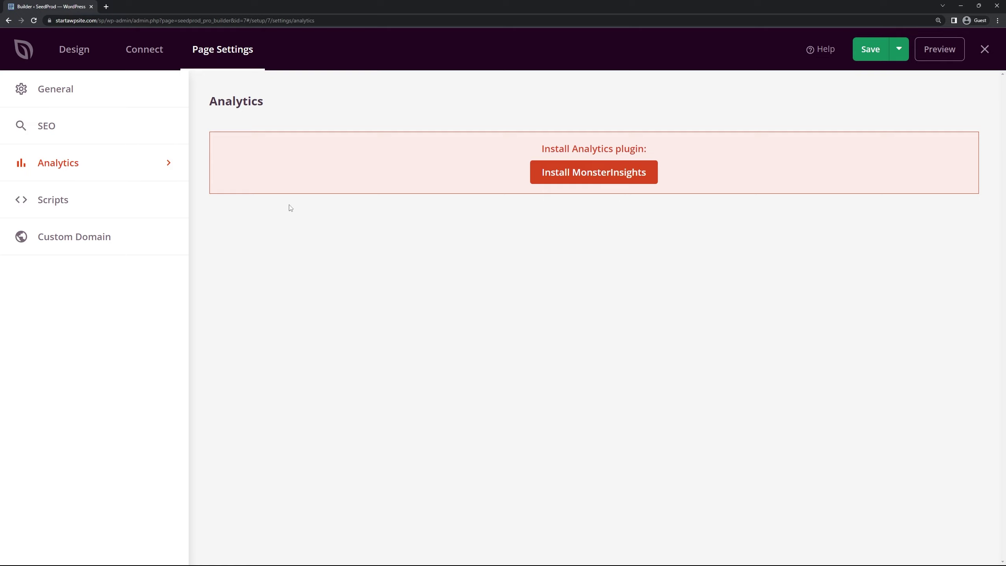
left_click(93, 191)
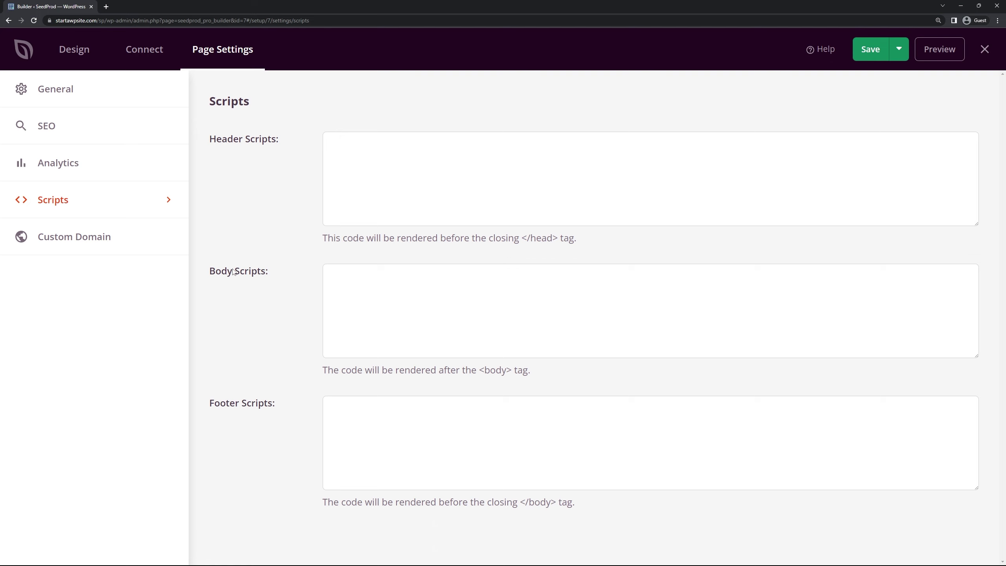
left_click(63, 238)
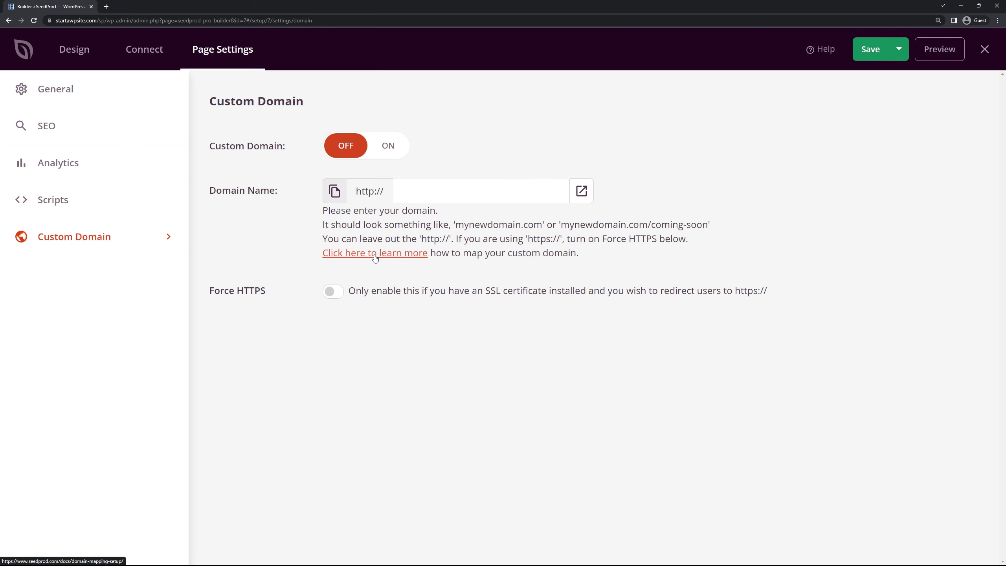
Save the Services page, then publish it from the Save dropdown.
left_click(874, 58)
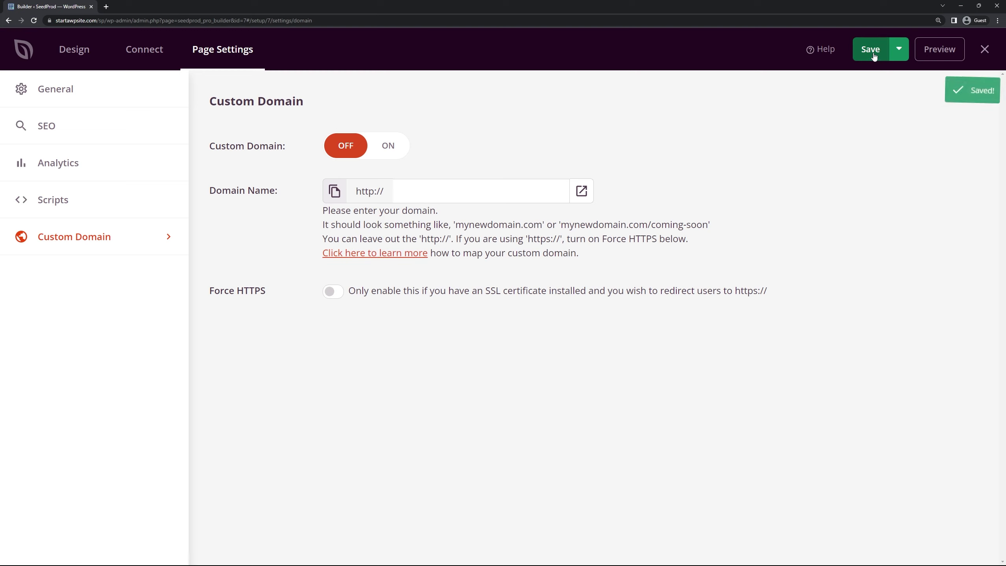
left_click(901, 57)
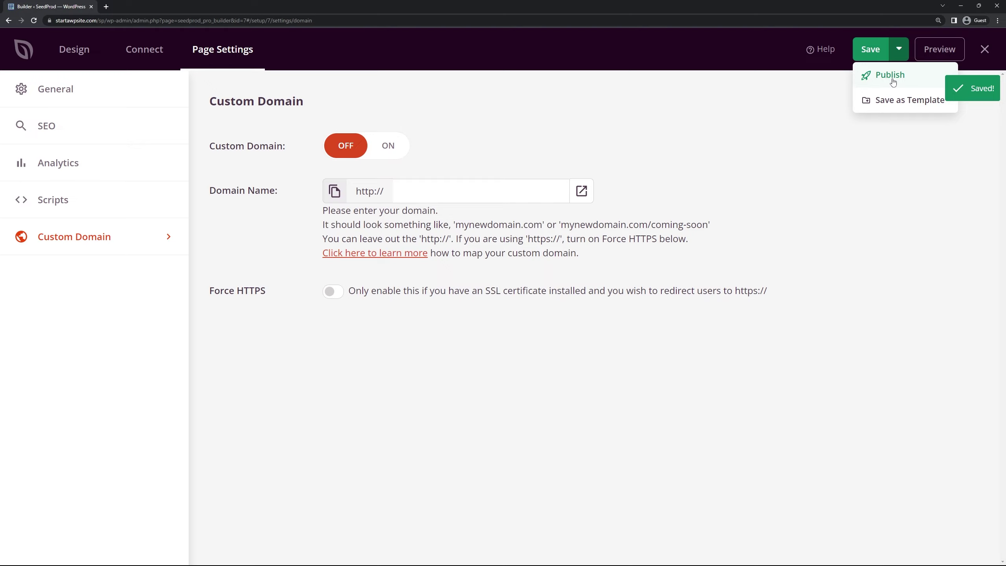
left_click(892, 76)
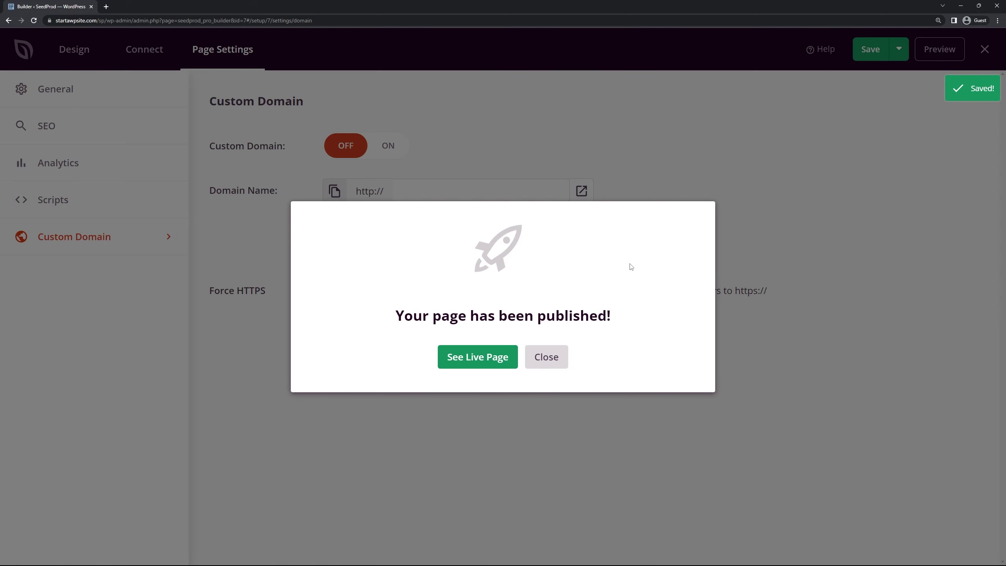
View the live page in a new tab, scrolling past the hero to the four Order Now cards.
left_click(473, 365)
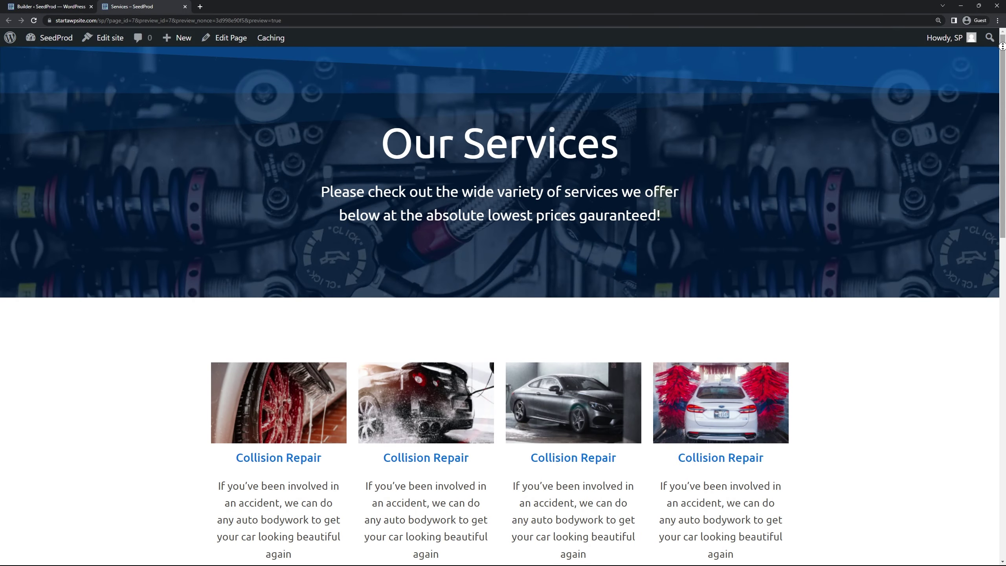
scroll(503, 301, "down", 1)
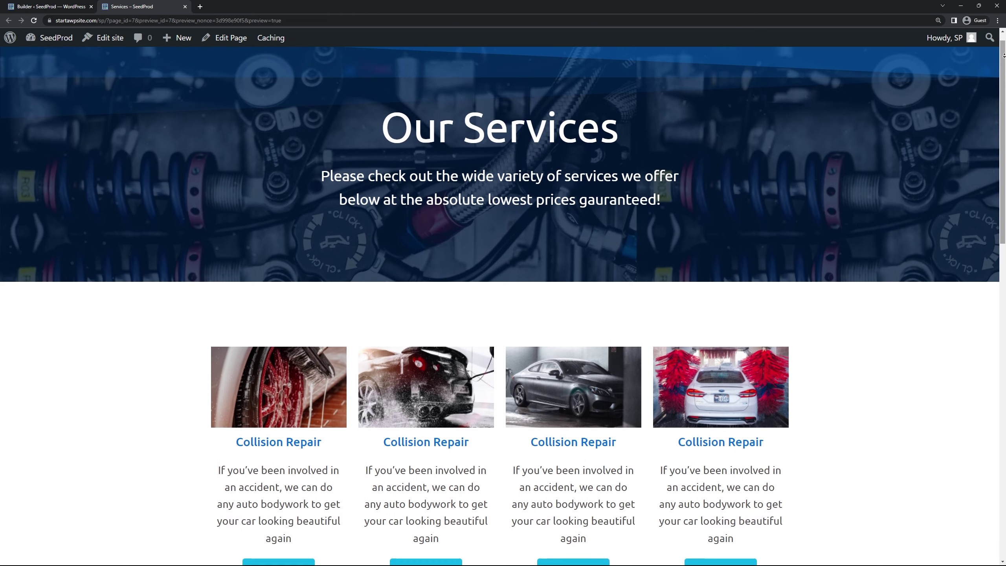
scroll(503, 301, "down", 1)
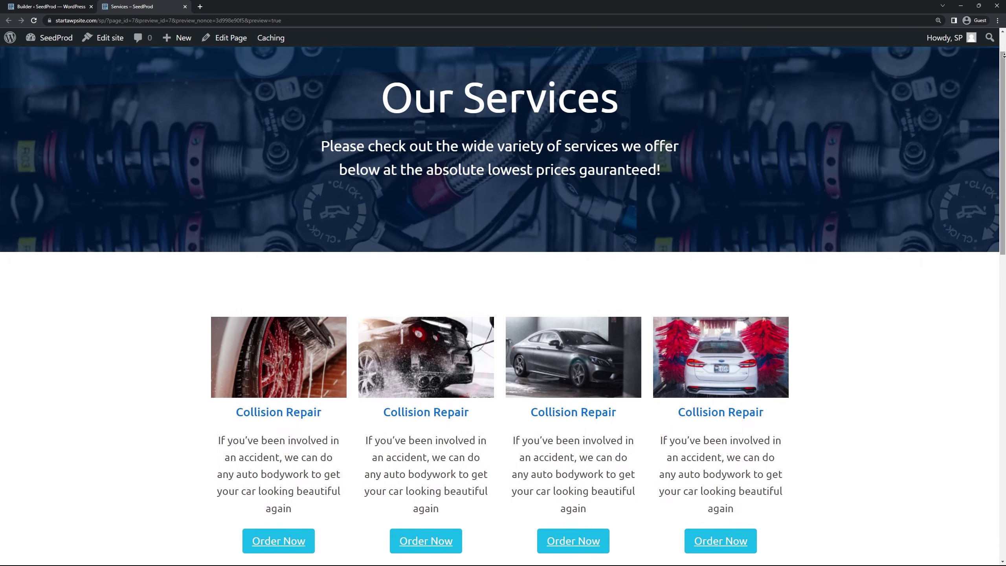
scroll(504, 301, "down", 2)
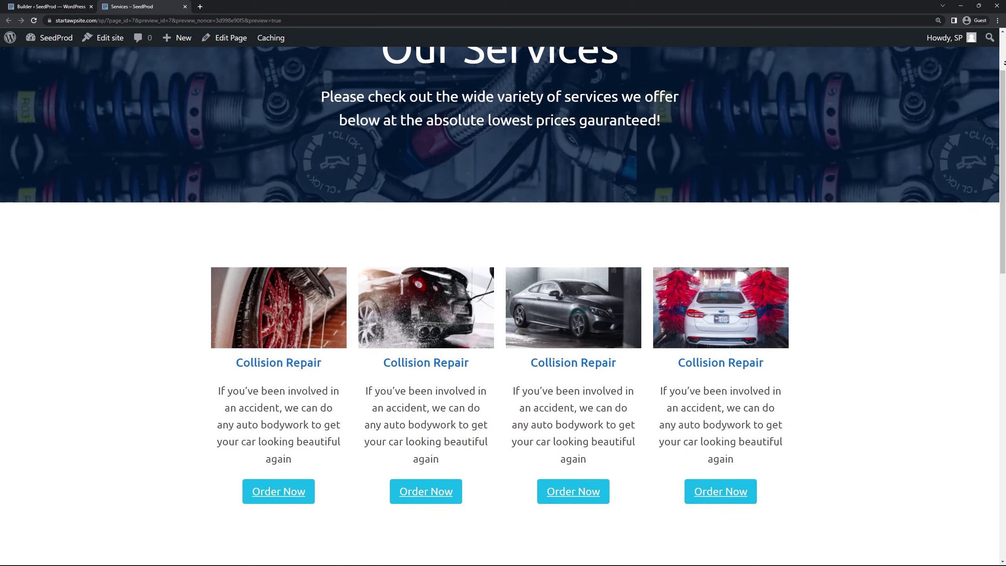
scroll(503, 301, "down", 1)
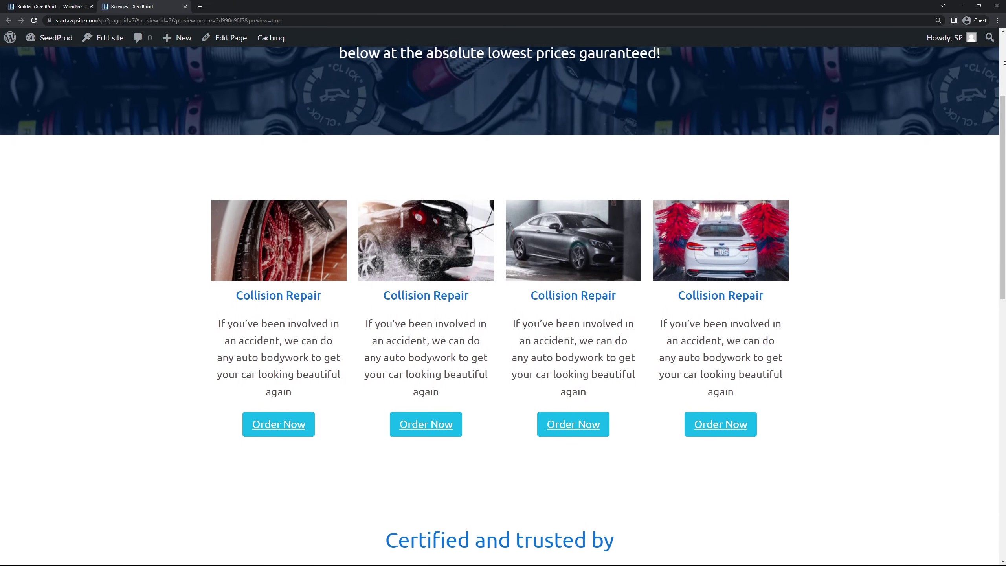
scroll(504, 305, "down", 2)
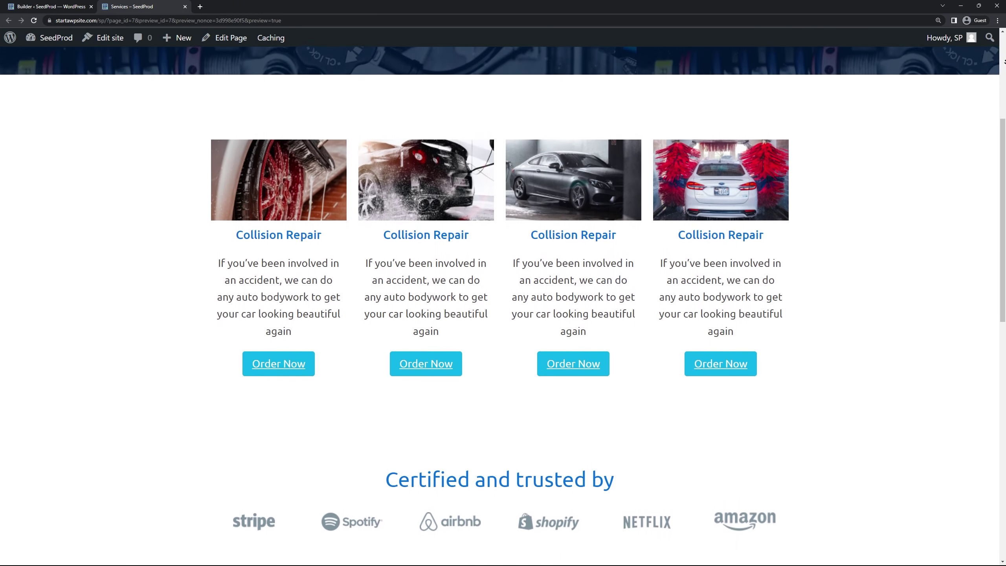
scroll(503, 304, "down", 2)
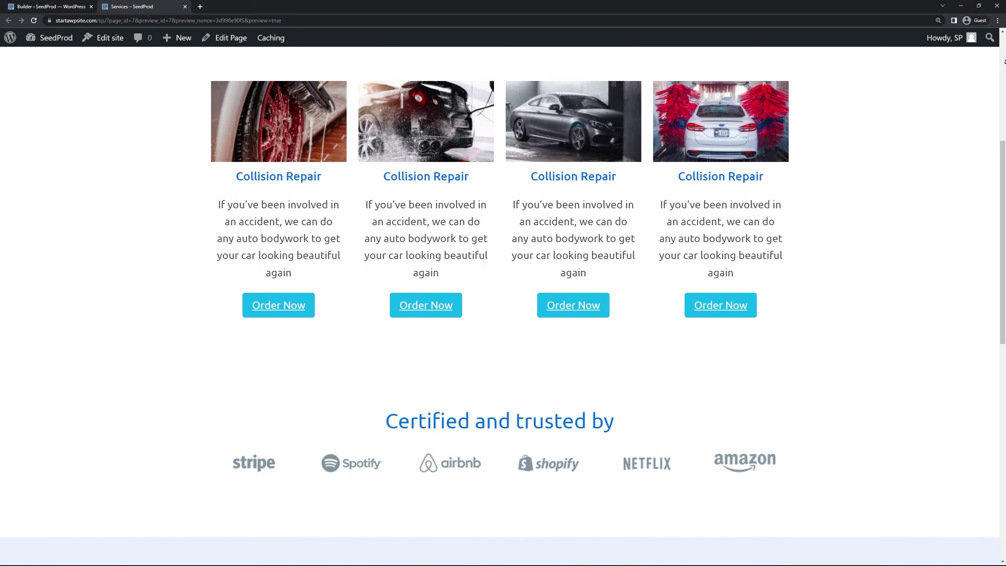
scroll(503, 305, "down", 3)
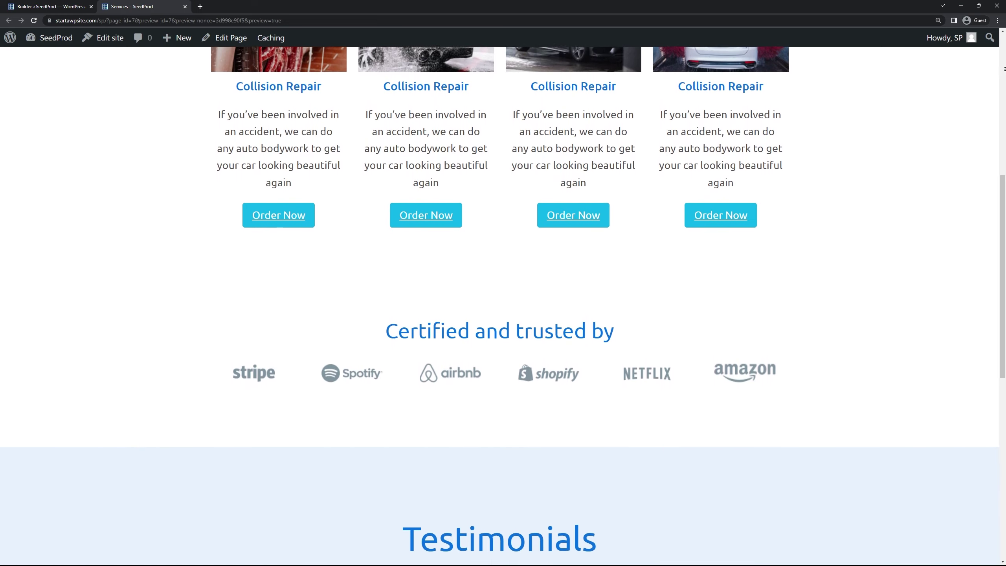
scroll(503, 304, "down", 5)
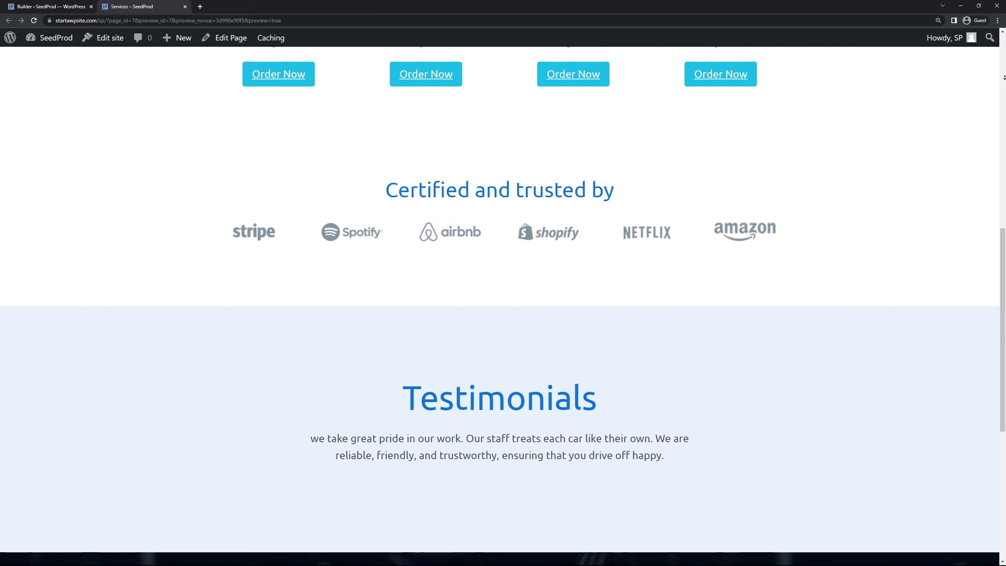
scroll(986, 294, "down", 3)
scroll(986, 295, "up", 10)
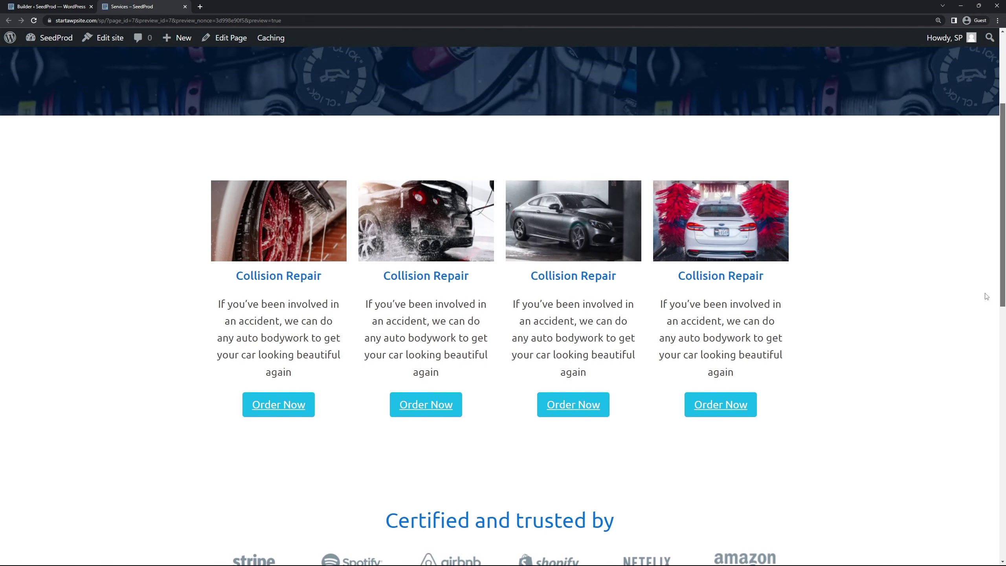
scroll(987, 294, "up", 4)
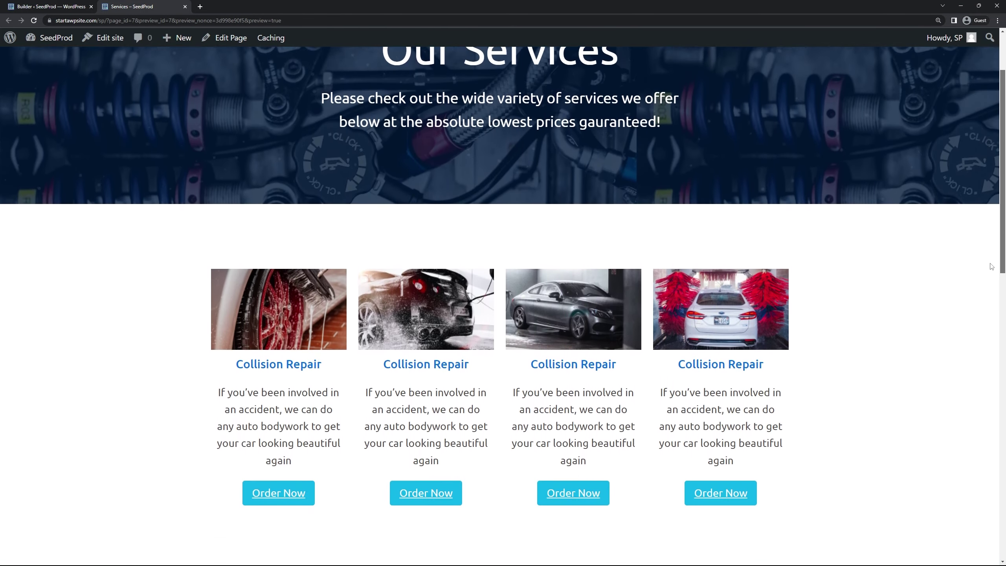